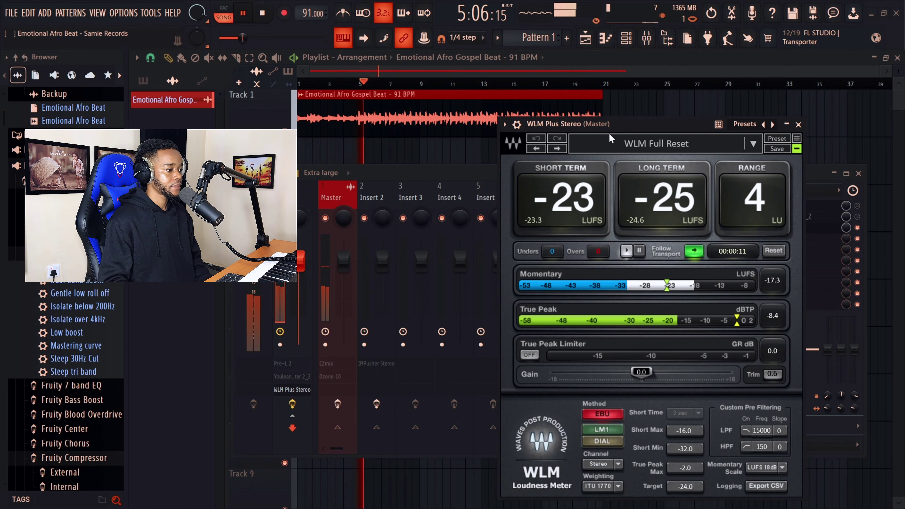
- Check the unmastered beat's loudness in the WLM Plus meter during playback, then stop playback and close the meter
left_click_drag(610, 125, 599, 107)
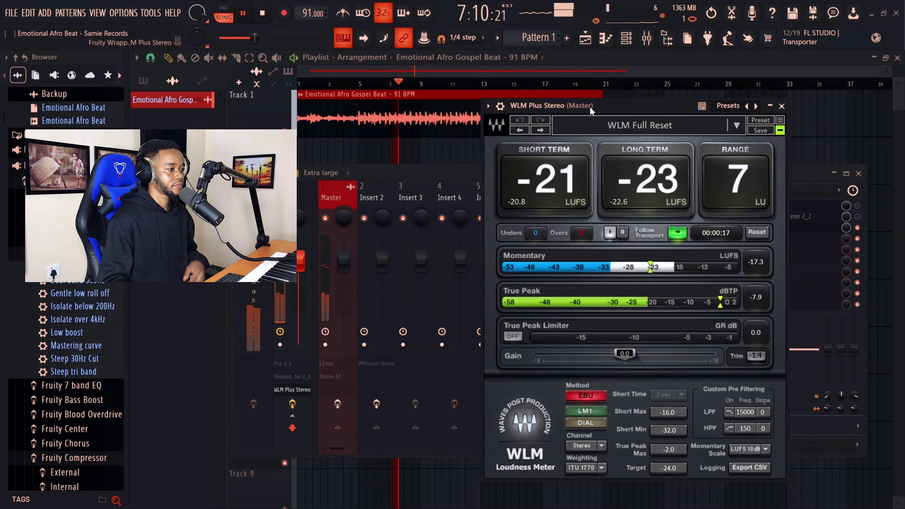
left_click_drag(599, 108, 568, 104)
key("space")
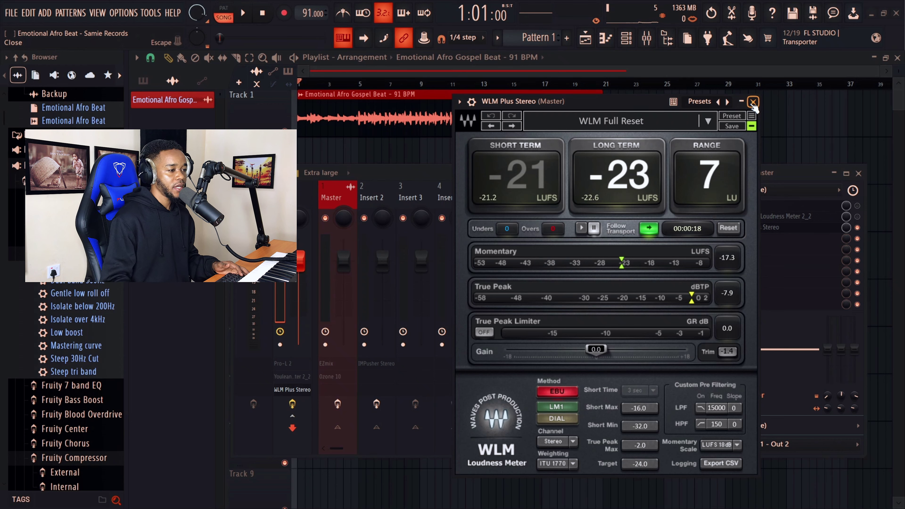
left_click(753, 102)
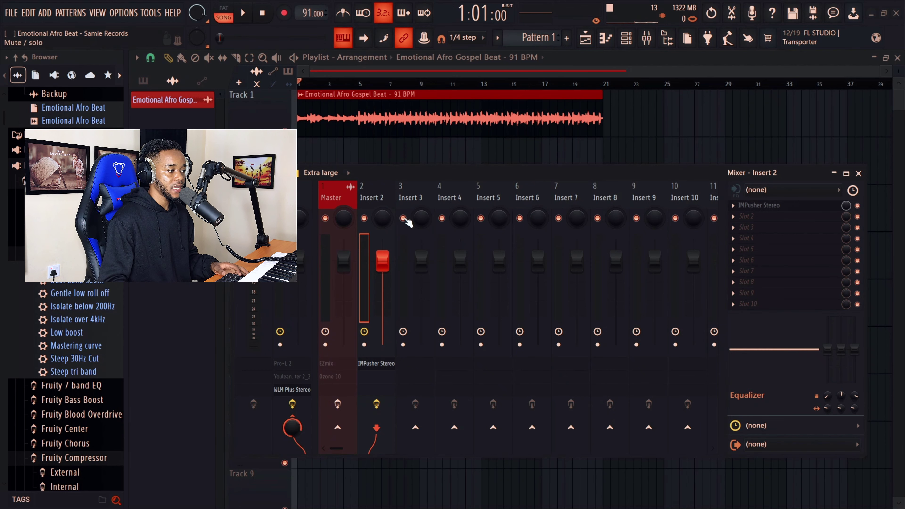
- Open IMPusher Stereo on mixer Insert 2 and route the Emotional Afro Gospel Beat audio clip to that insert
left_click(824, 206)
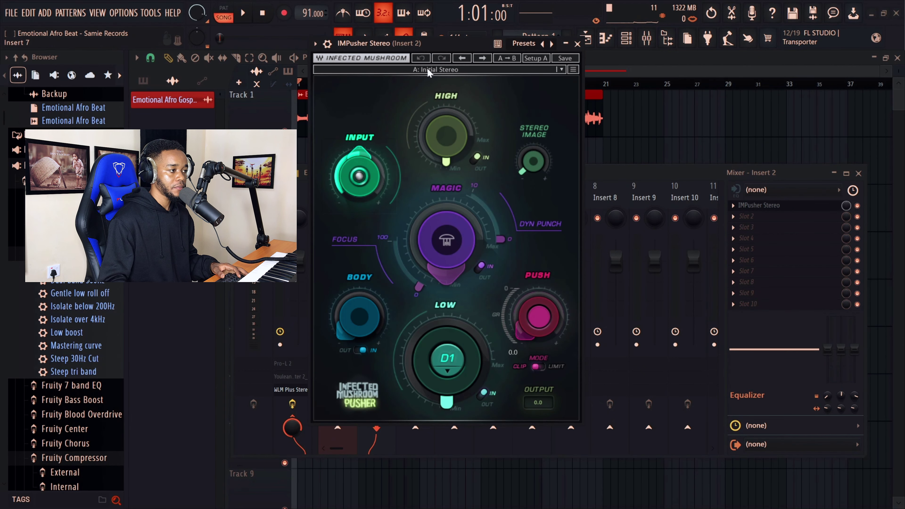
left_click_drag(426, 57, 572, 102)
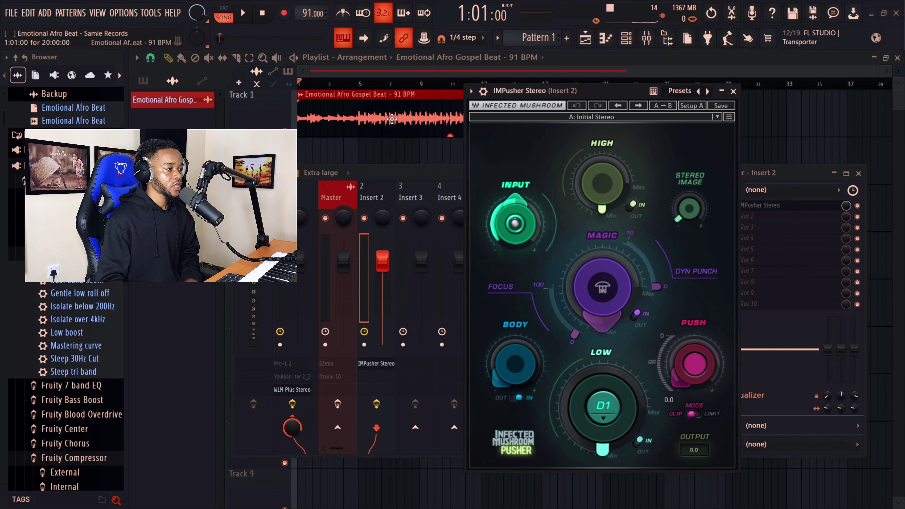
double_click(401, 104)
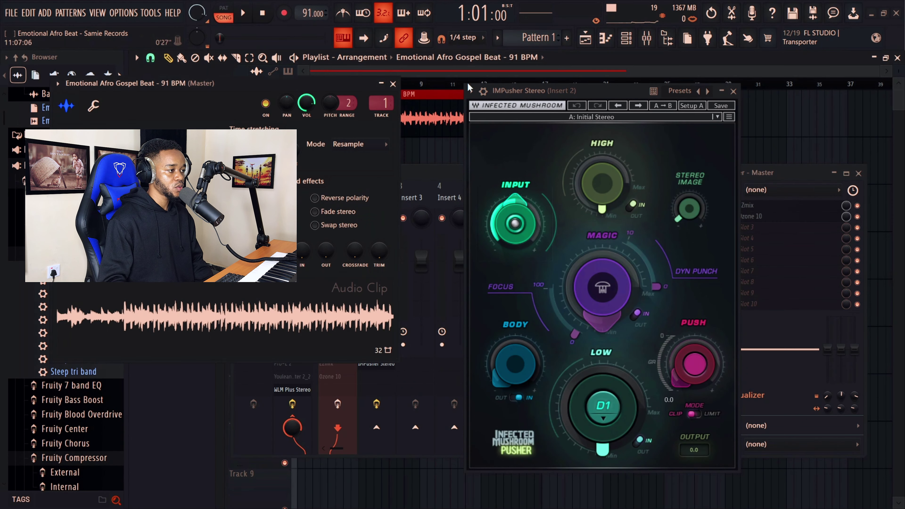
left_click(392, 84)
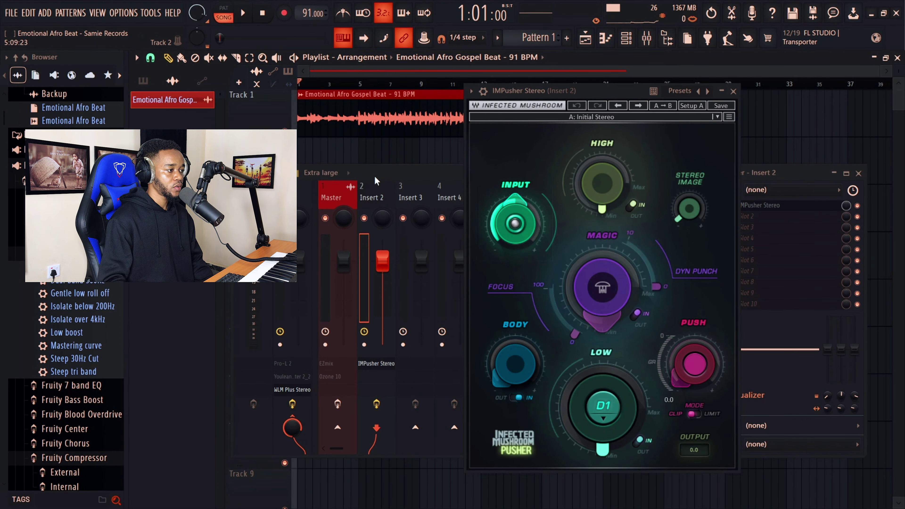
left_click(384, 200)
left_click(501, 150)
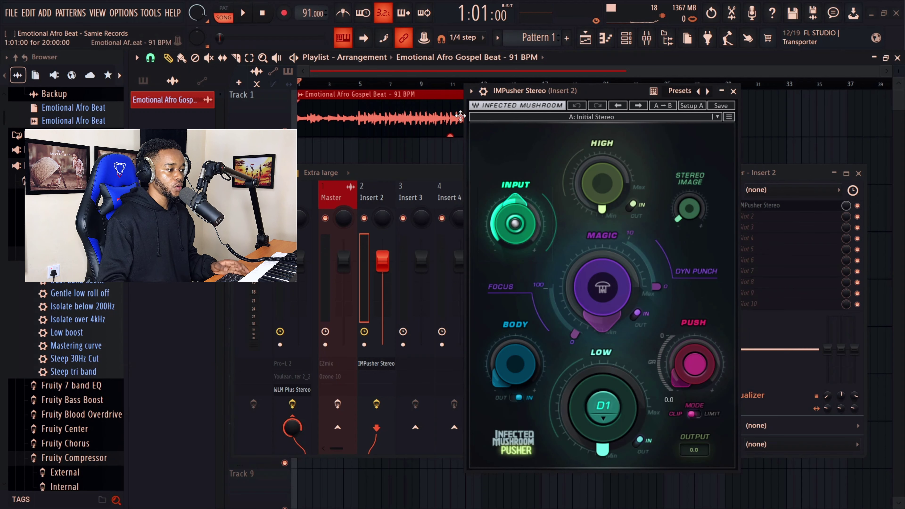
- Audition the beat through Pusher's initial settings from around bar 4, keeping the playlist clip in view
left_click_drag(519, 92, 451, 87)
key("space")
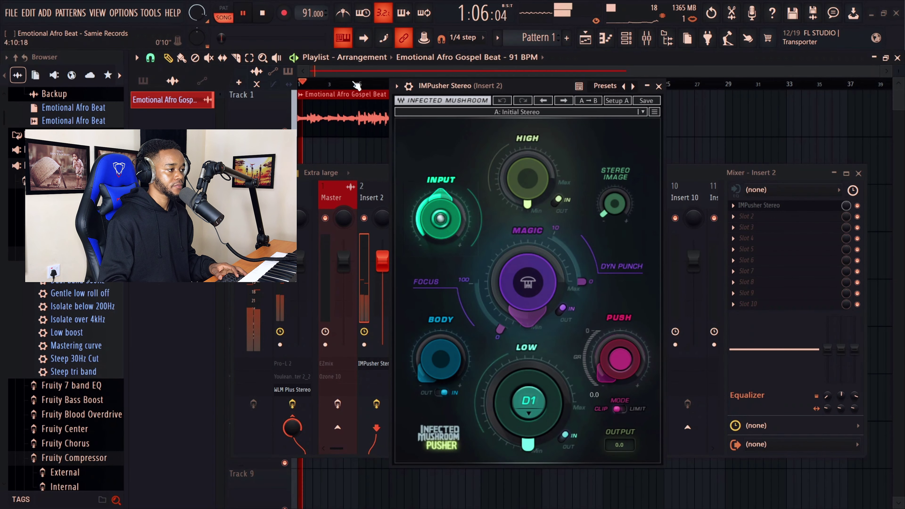
left_click(340, 84)
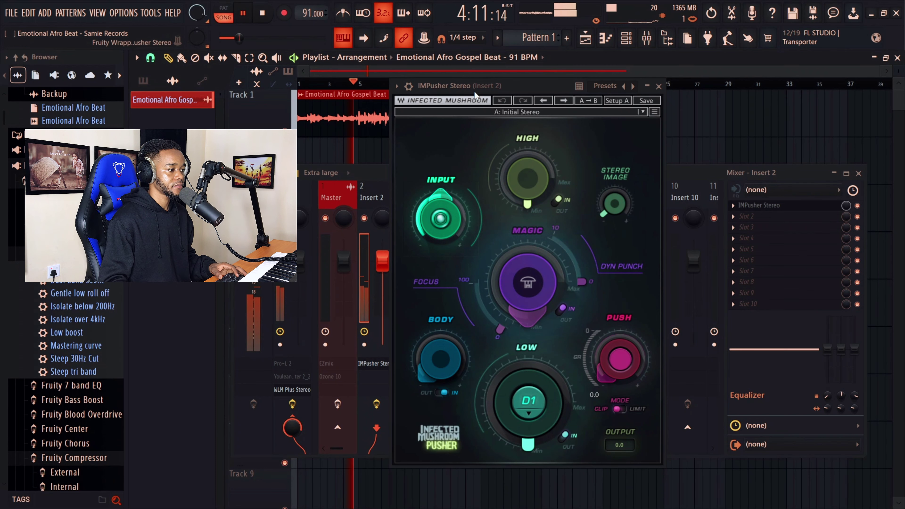
left_click_drag(459, 88, 439, 140)
scroll(374, 88, "up", 2)
key("space")
left_click(254, 59)
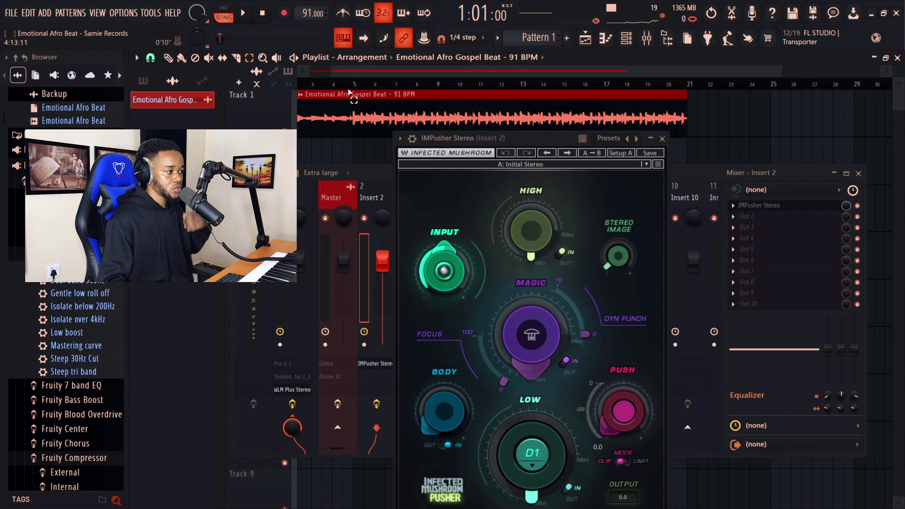
- Set a playlist loop from about mid bar 4 to mid bar 11 and play that section
left_click_drag(347, 93, 487, 94)
key("space")
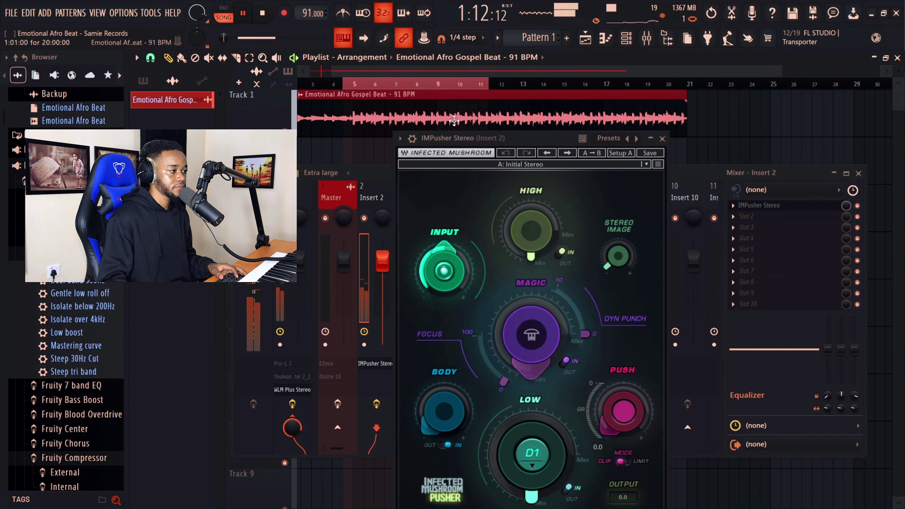
left_click(362, 86)
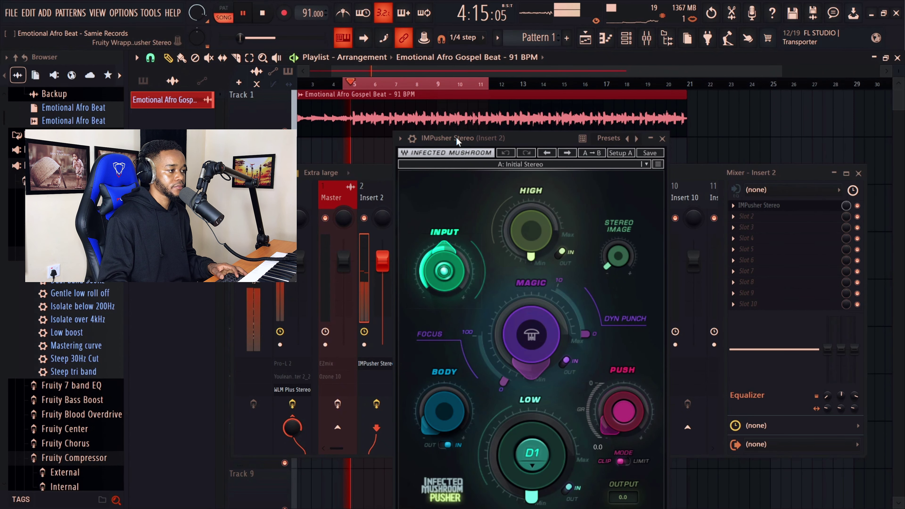
left_click_drag(457, 138, 474, 112)
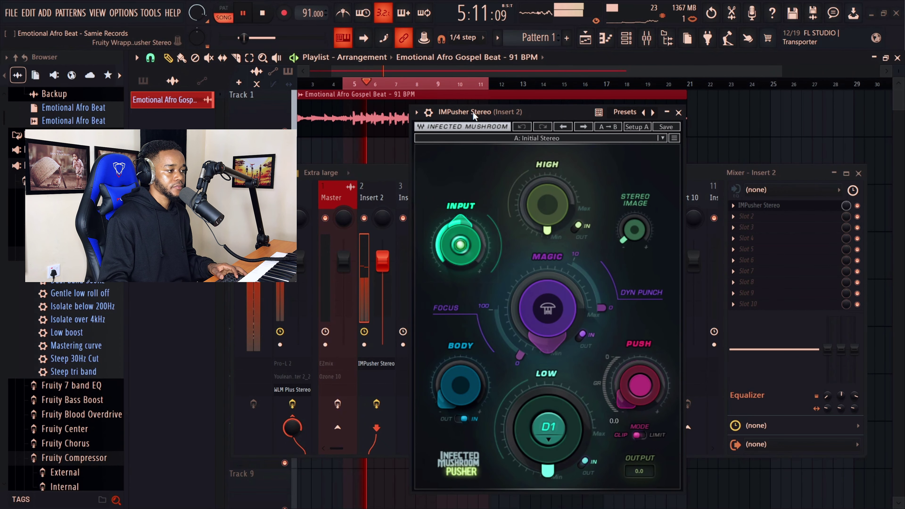
key("space")
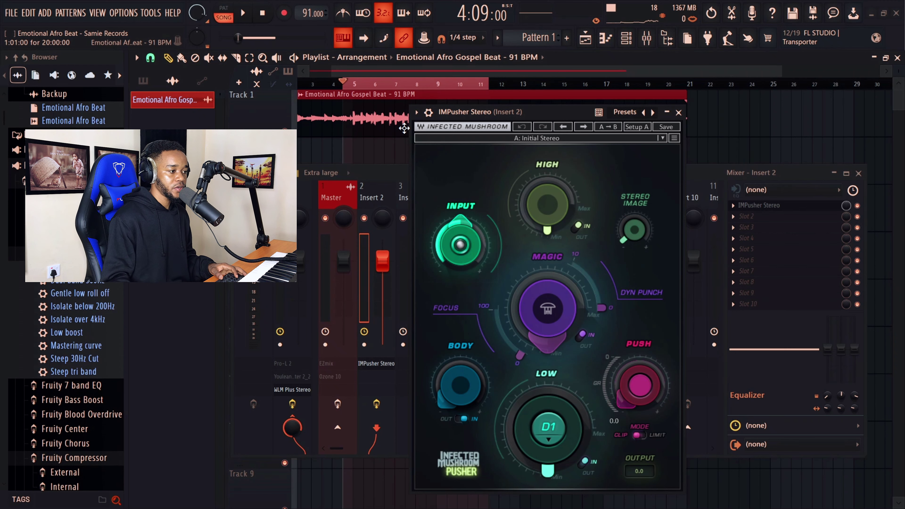
- Set Pusher's High to 2.8 and raise Body slightly while the loop plays
key("space")
left_click_drag(548, 206, 544, 223)
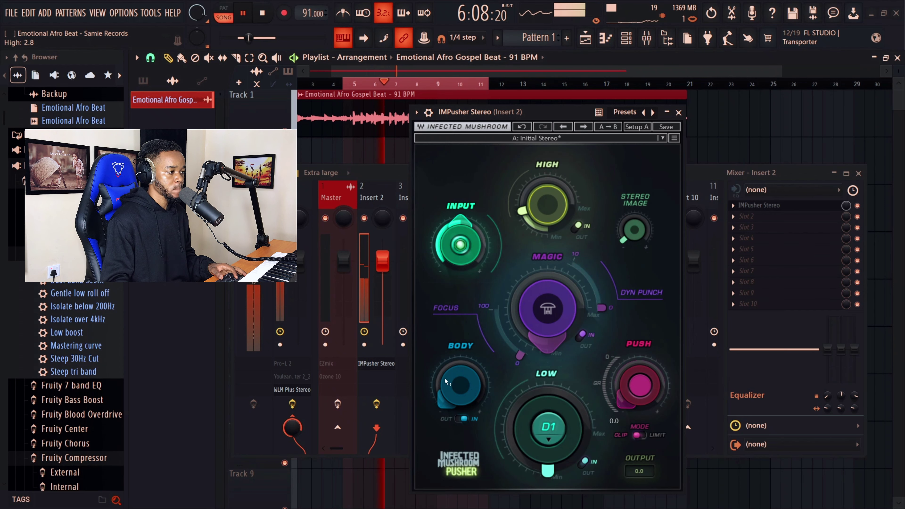
left_click_drag(454, 393, 456, 401)
key("space")
left_click_drag(528, 115, 501, 94)
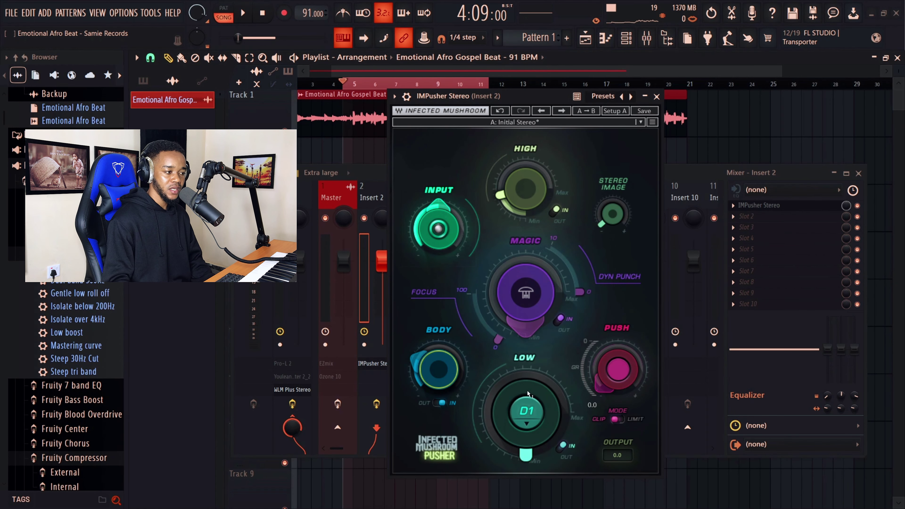
- Set Pusher's Low to 5.3 and Body to 6.7 while the loop plays
mouse_move(527, 393)
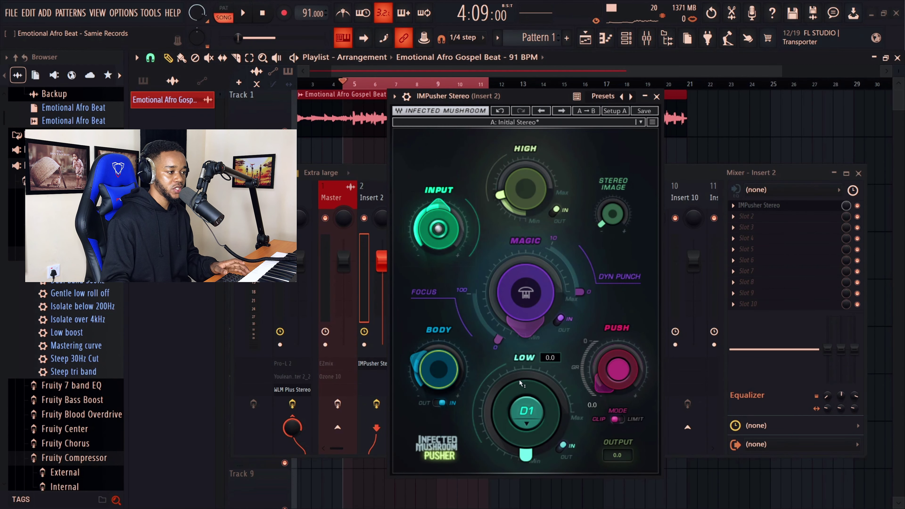
mouse_move(434, 369)
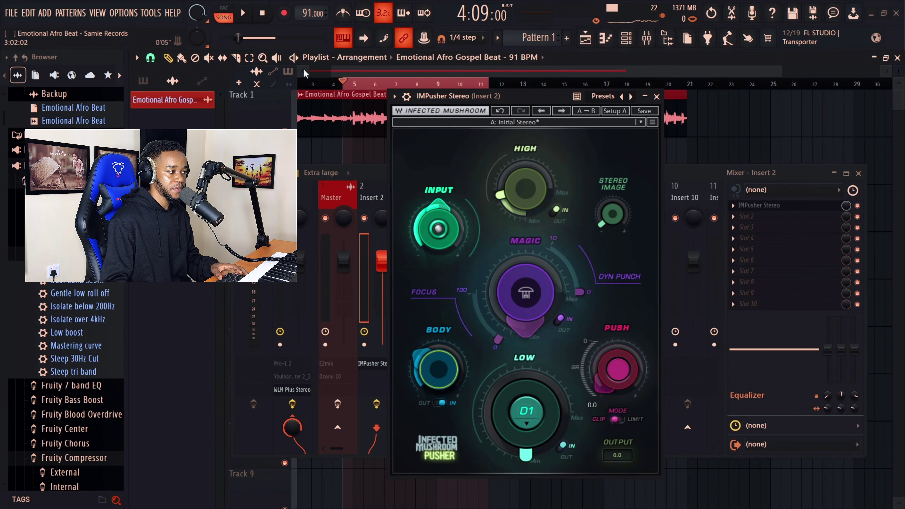
key("space")
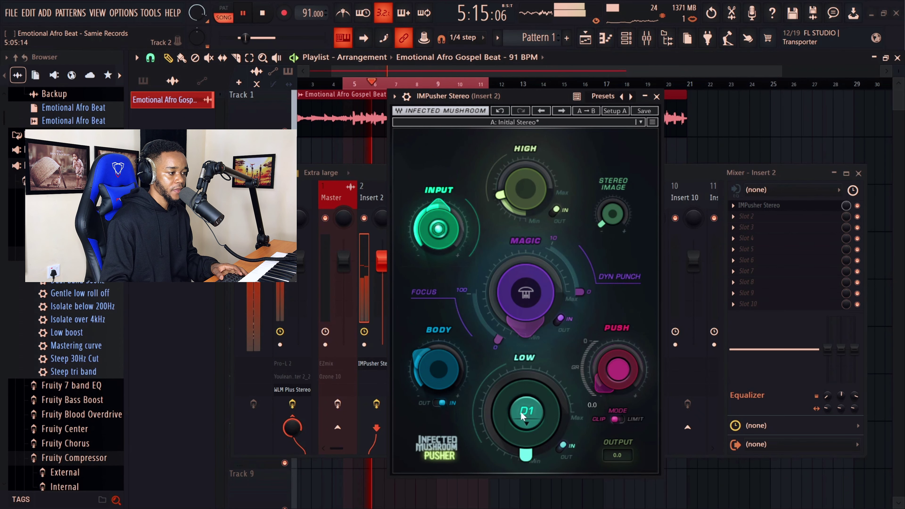
left_click_drag(521, 417, 521, 387)
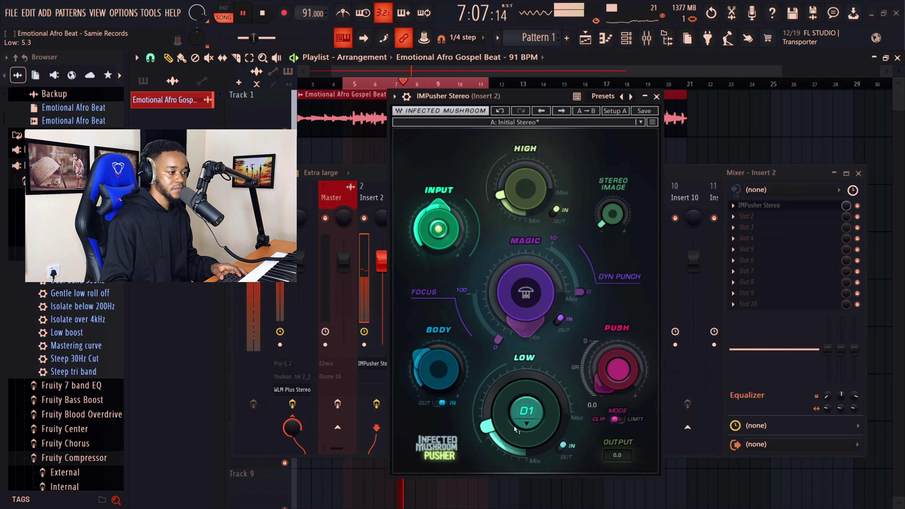
left_click_drag(432, 382, 433, 377)
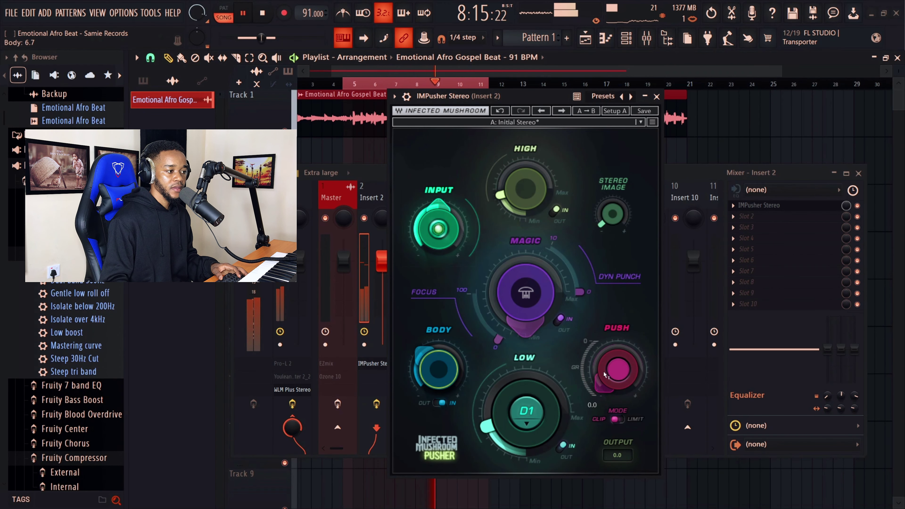
- Set Pusher's Push to 3.7 dB and raise High further, stopping playback when done
left_click_drag(607, 387, 608, 383)
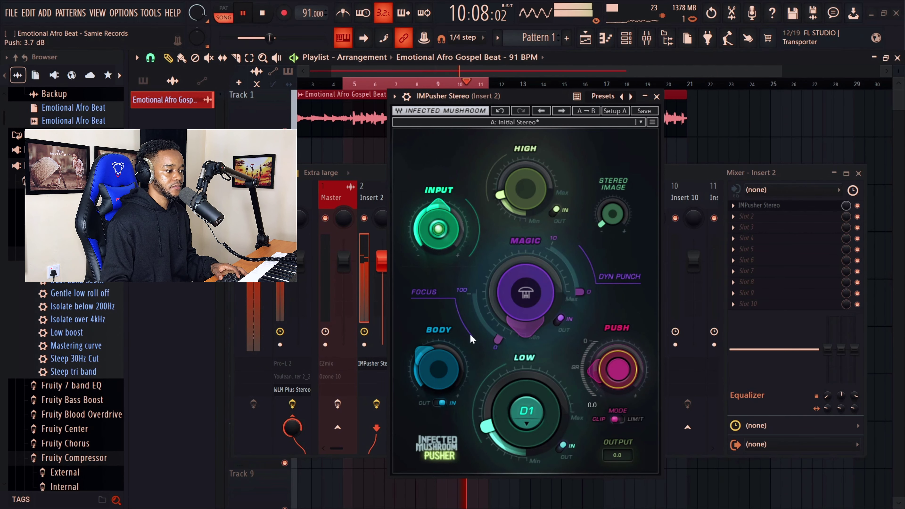
left_click_drag(518, 193, 525, 191)
key("space")
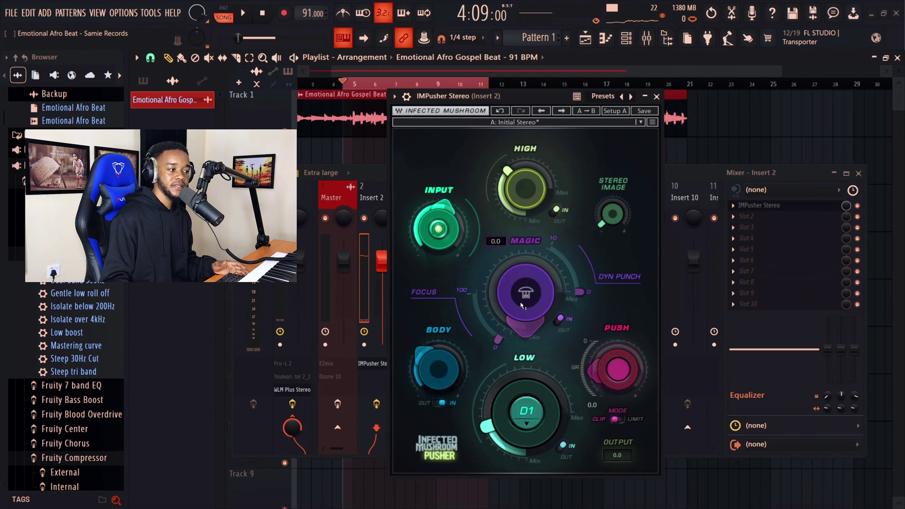
- With the loop playing, raise Pusher's Magic and Body and set Low to 8.5
key("space")
left_click_drag(525, 327, 509, 335)
left_click_drag(447, 375, 447, 370)
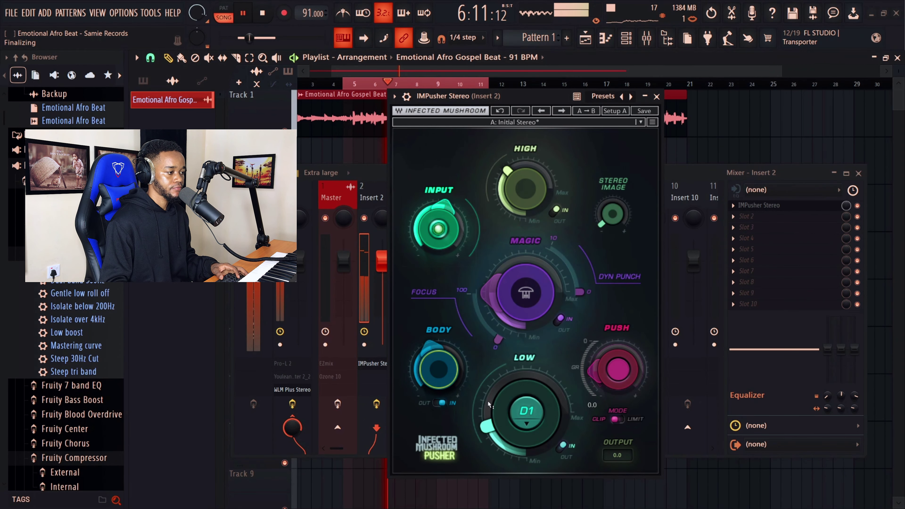
left_click_drag(489, 402, 492, 422)
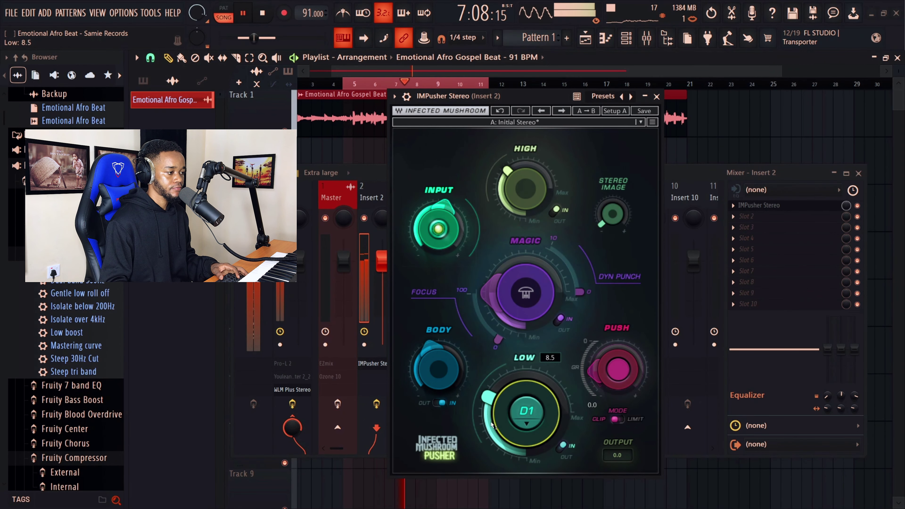
- Set Pusher's Input gain to 3.2 dB and fine-tune the Push amount
left_click(609, 379)
left_click_drag(452, 218, 453, 226)
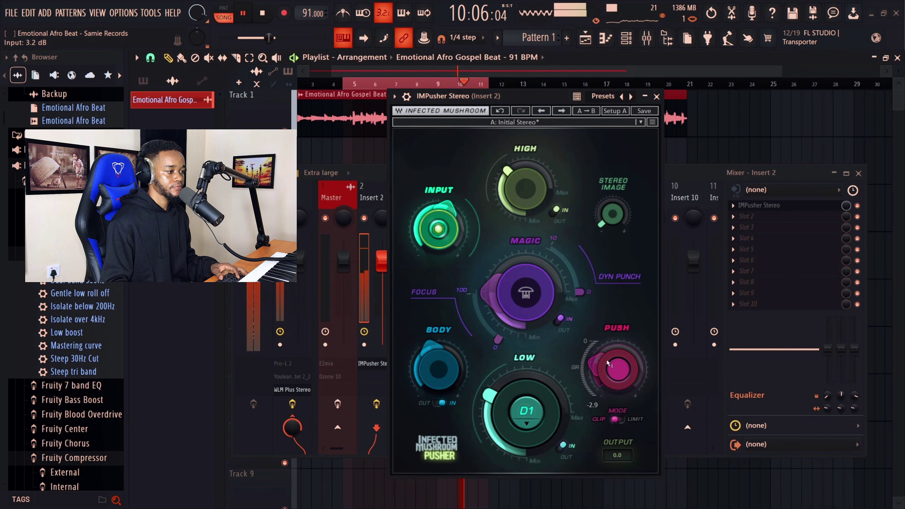
left_click_drag(609, 364, 610, 373)
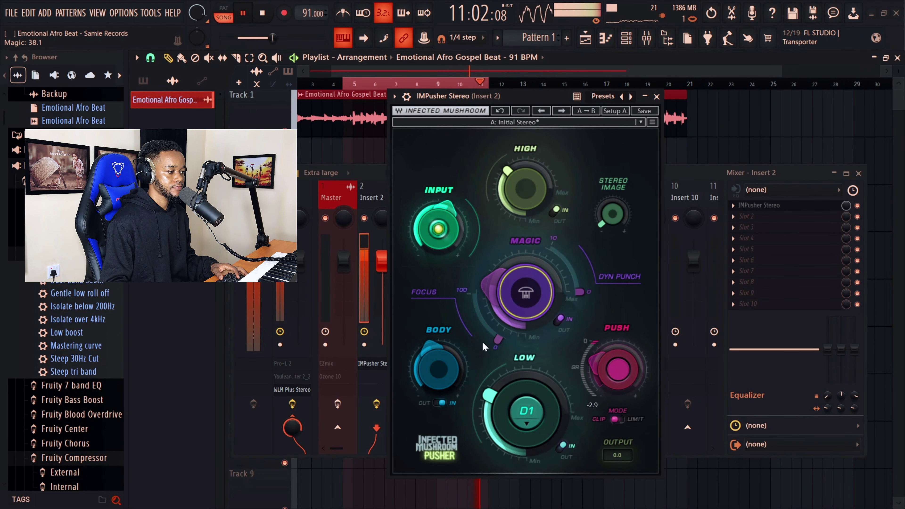
- Set Pusher's Magic to 35.5 and raise its Focus, stopping playback when done
left_click_drag(503, 299, 504, 304)
left_click_drag(494, 343, 495, 326)
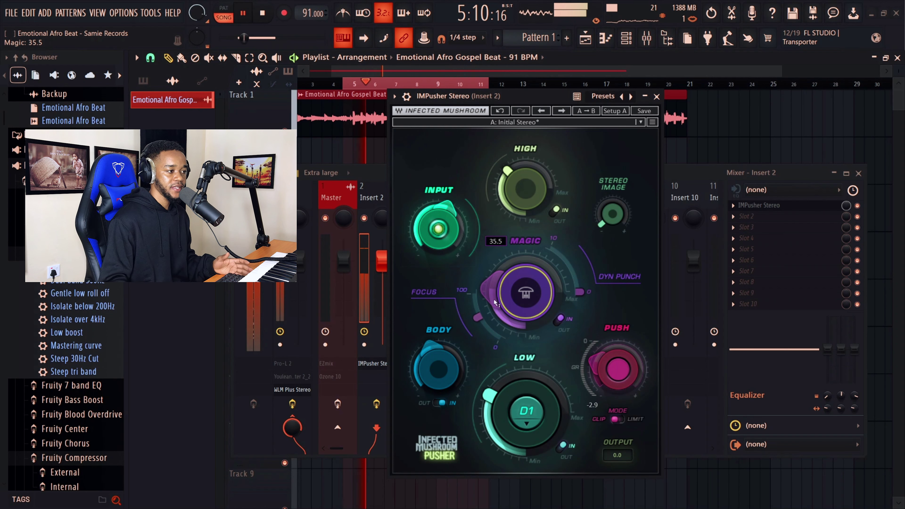
key("space")
- Set Pusher's Stereo Image to 10.0 and play the loop to hear the widening
key("space")
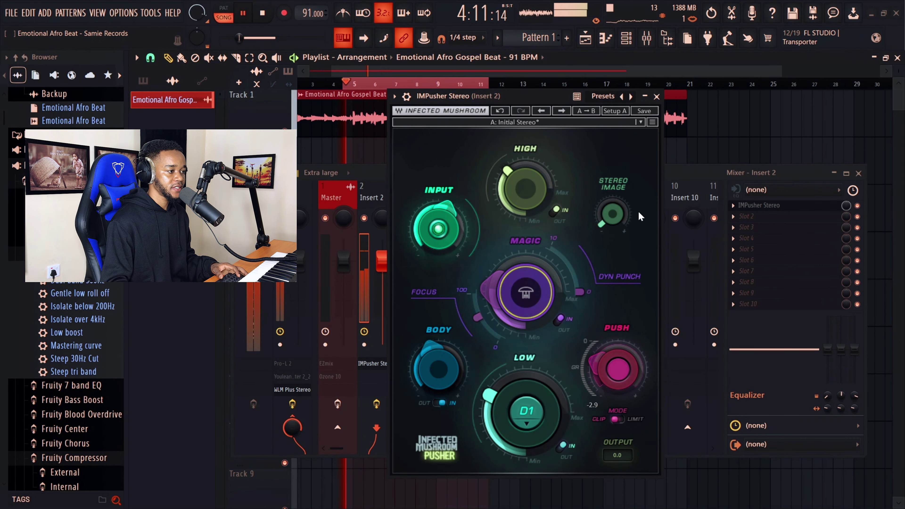
key("space")
left_click_drag(608, 225, 608, 221)
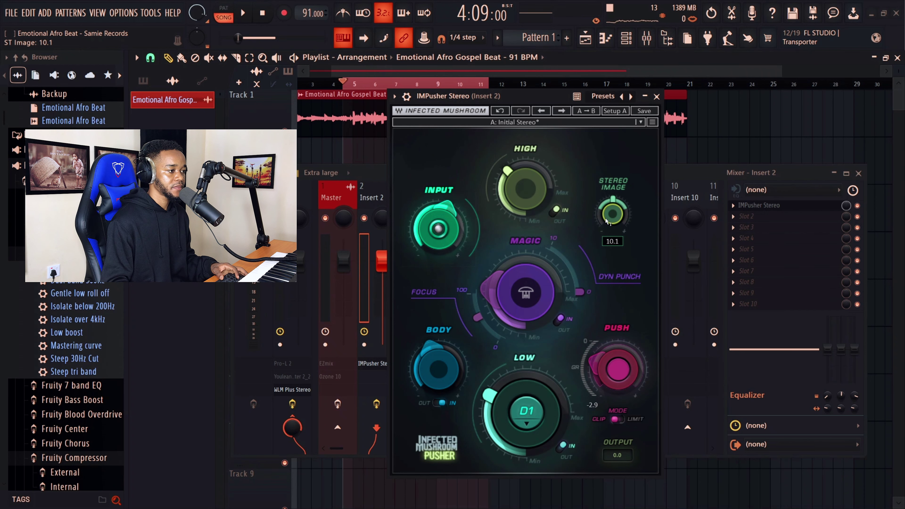
key("space")
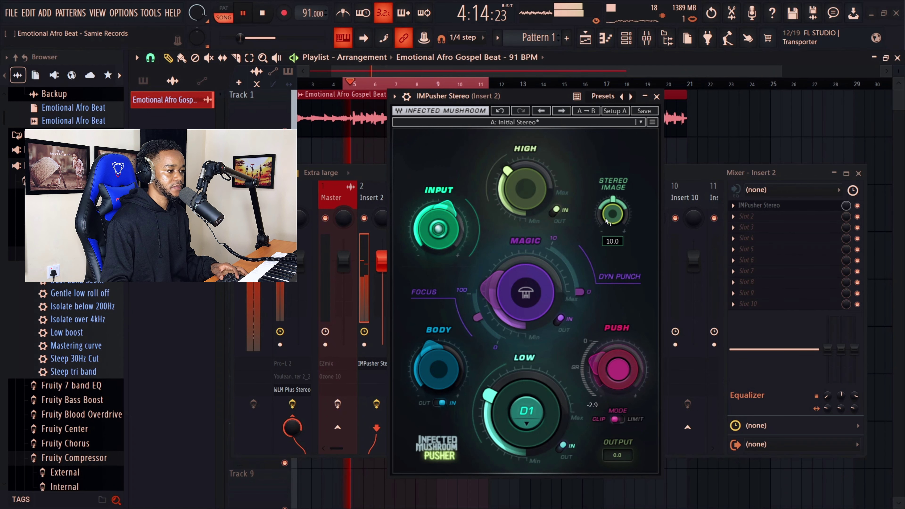
- Move the Pusher window off the mixer inserts, stop playback and bring up the Master track's effect slots
left_click_drag(501, 101, 588, 41)
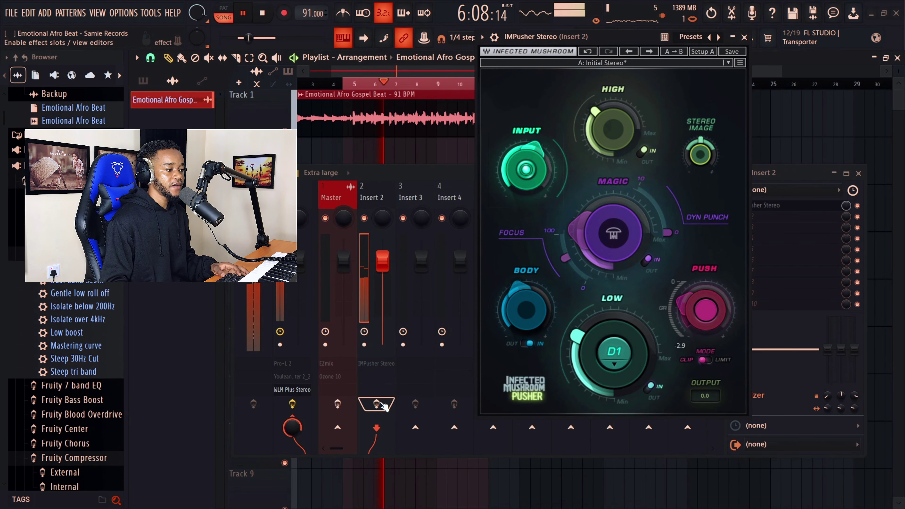
key("space")
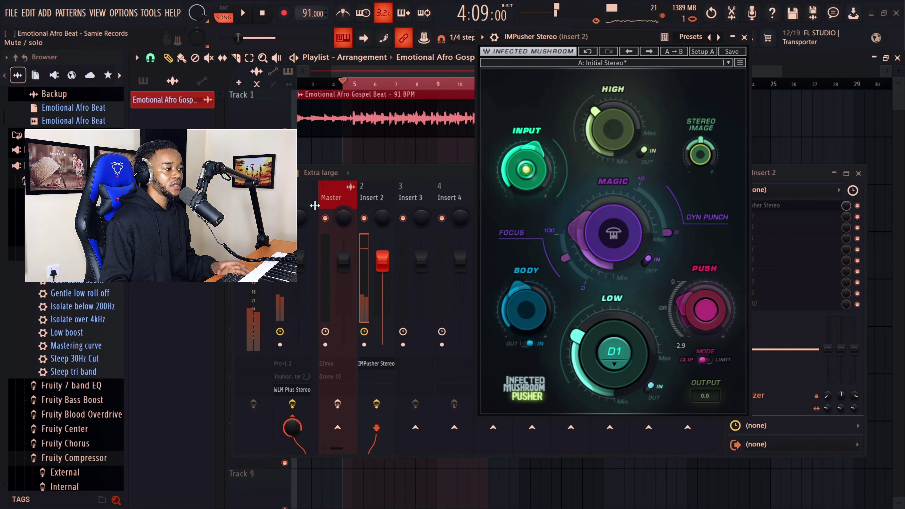
left_click(310, 199)
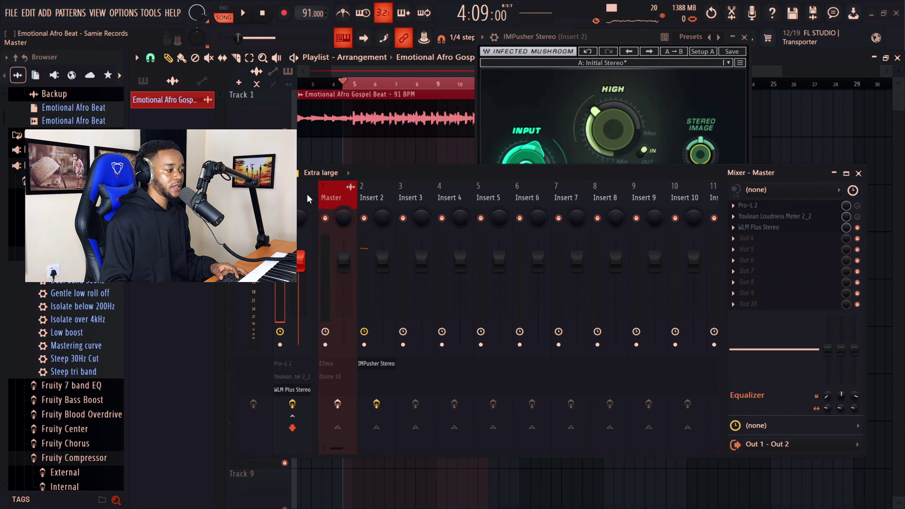
- Open the Master track's WLM Plus loudness meter, place it beside Pusher and play the loop
left_click(759, 227)
left_click_drag(556, 98, 172, 96)
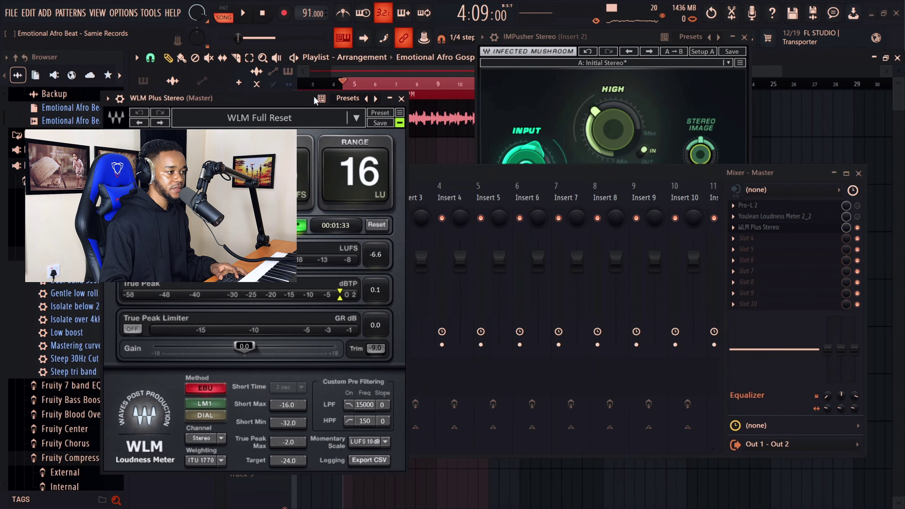
left_click(540, 68)
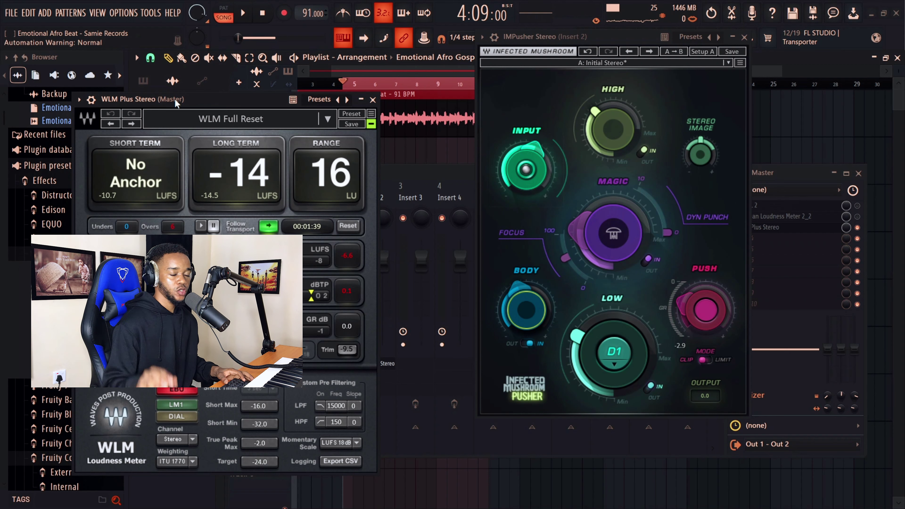
key("space")
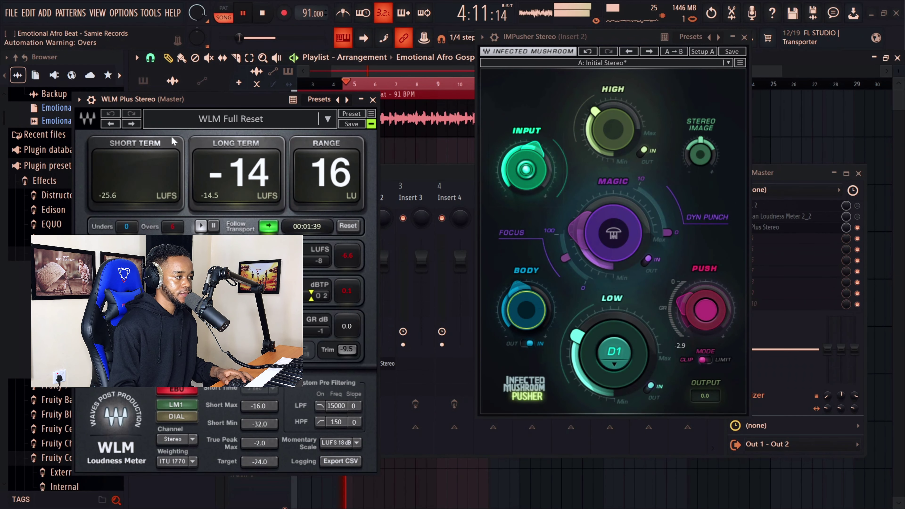
left_click_drag(171, 103, 162, 95)
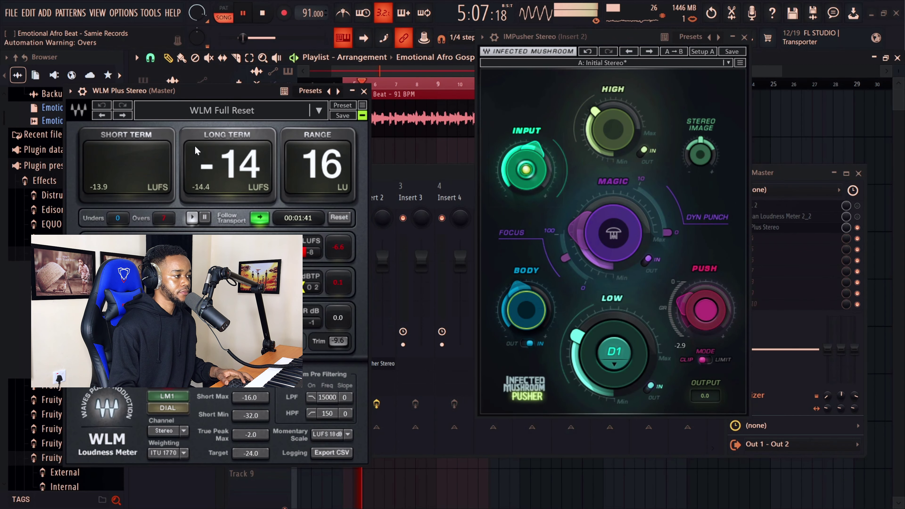
- Lower Pusher's Low to 8.0 and reset its Input gain to 0.0 dB while the loop plays
left_click(530, 167)
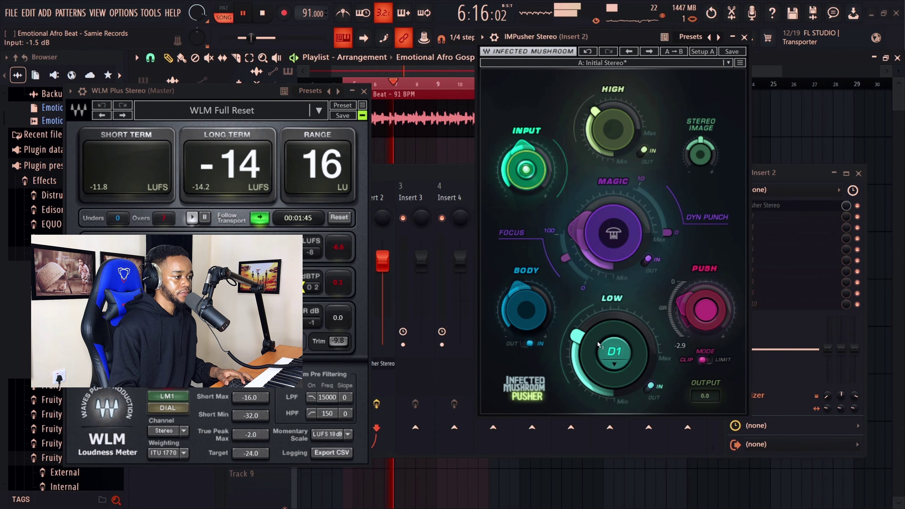
left_click_drag(600, 345, 600, 352)
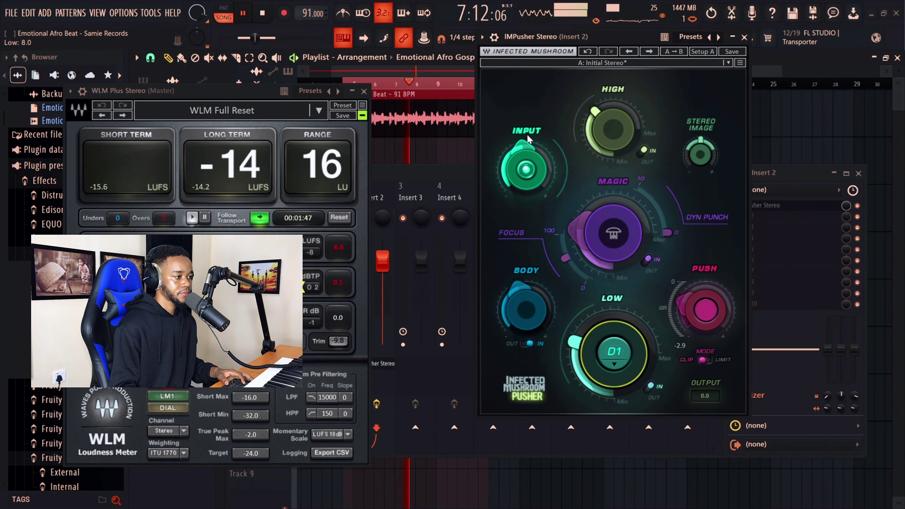
double_click(528, 168)
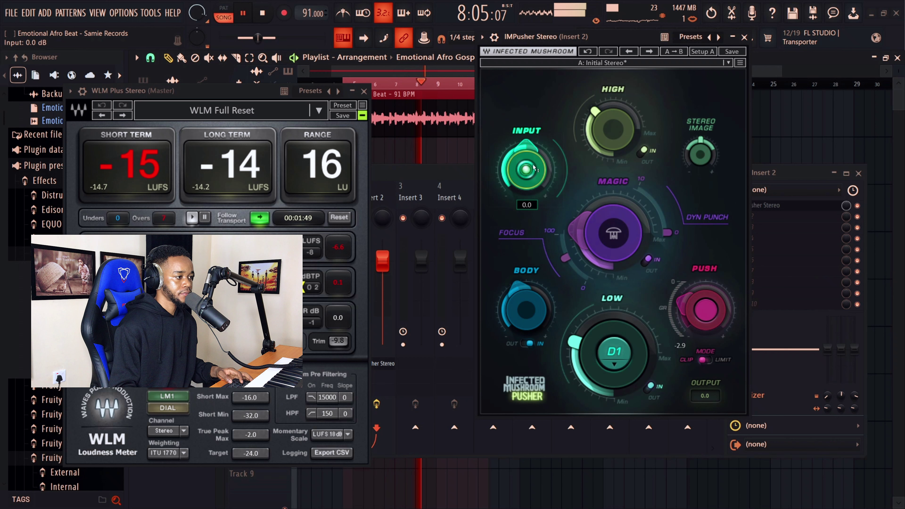
- Try Pusher's Push at 4.0 dB and Body at 7.8, and stop playback
double_click(699, 314)
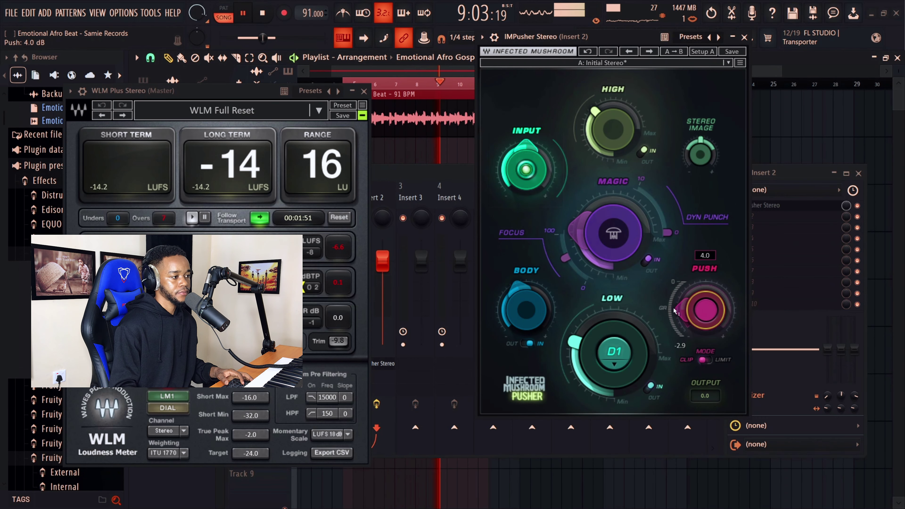
left_click(519, 299)
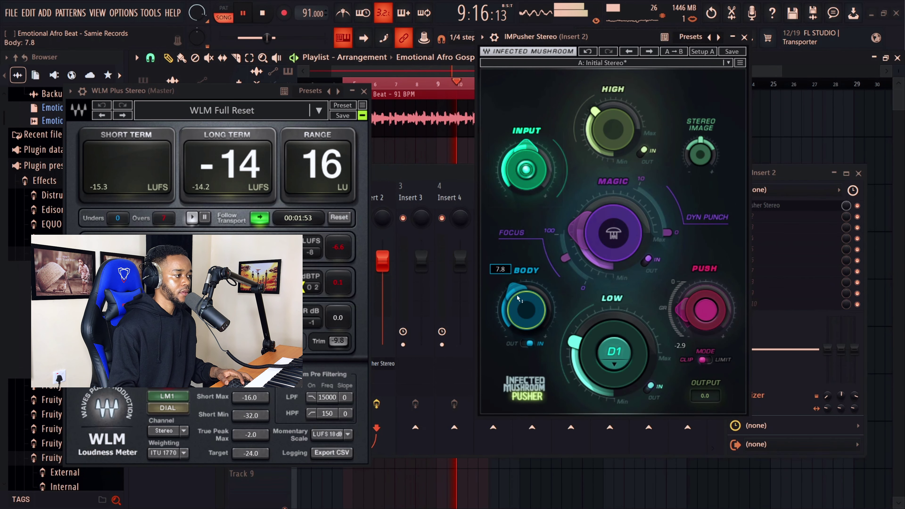
key("space")
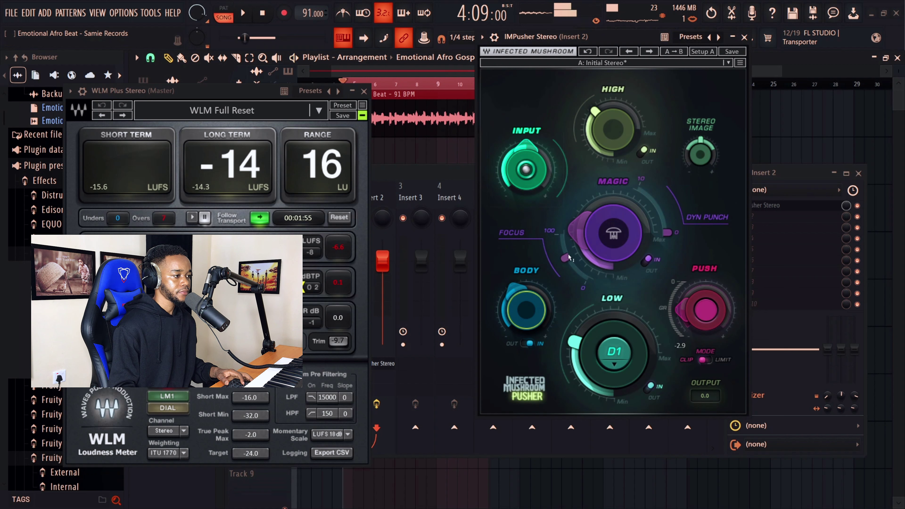
- Nudge Pusher's Focus slightly higher, and raise the High amount while the loop plays
left_click(568, 257)
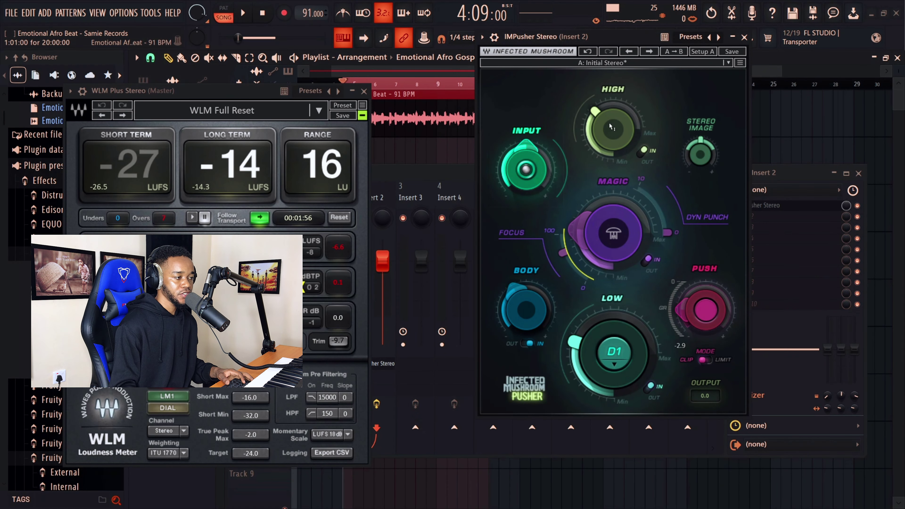
mouse_move(612, 126)
key("space")
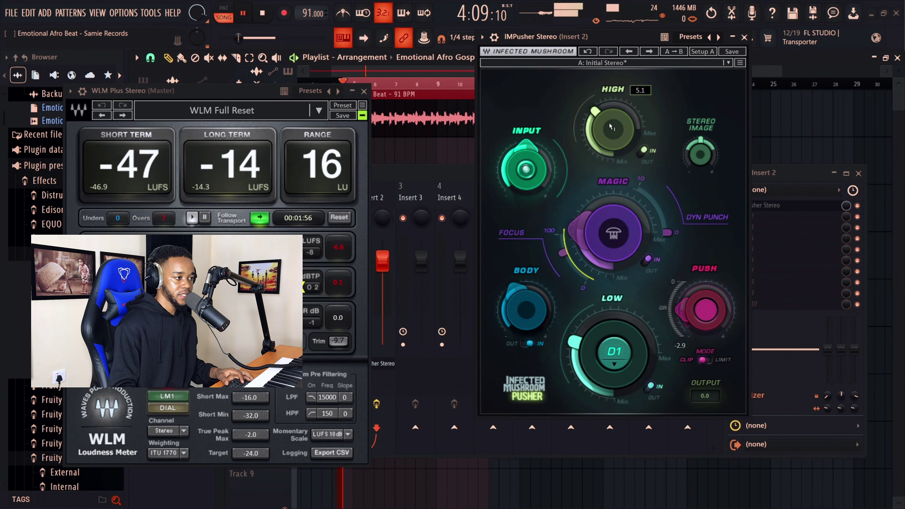
scroll(612, 126, "up", 3)
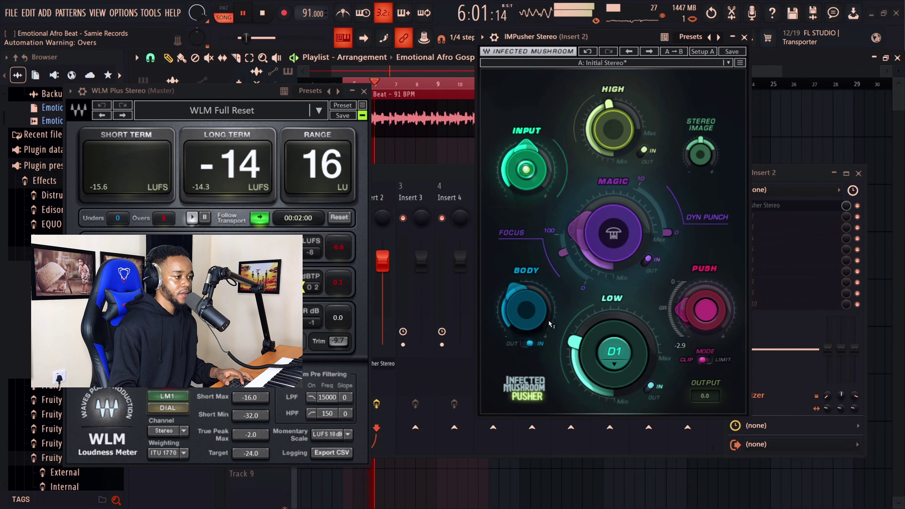
- Set Pusher's Body to 9.8 and its Push to 4.8 dB
left_click_drag(522, 310, 525, 301)
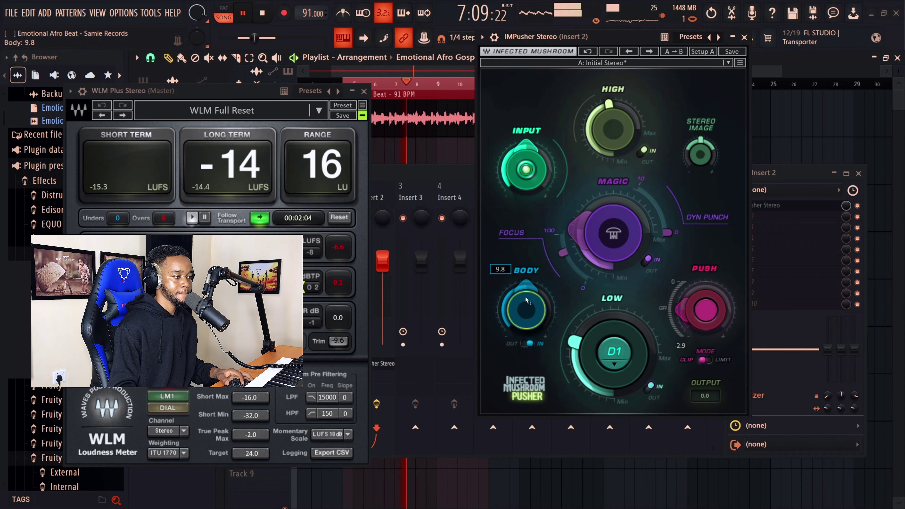
left_click(684, 309)
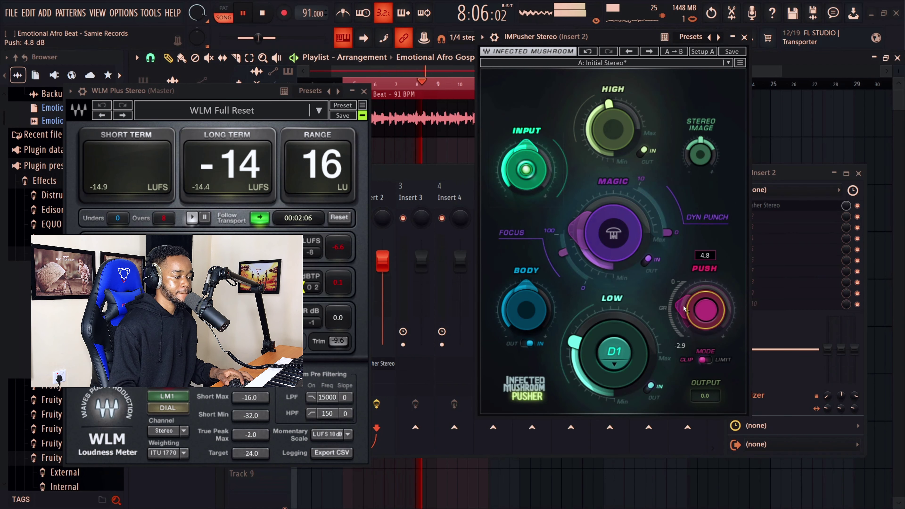
- Set Pusher's Focus to 64.5 and raise Dyn Punch above zero, stopping playback when done
left_click(564, 253)
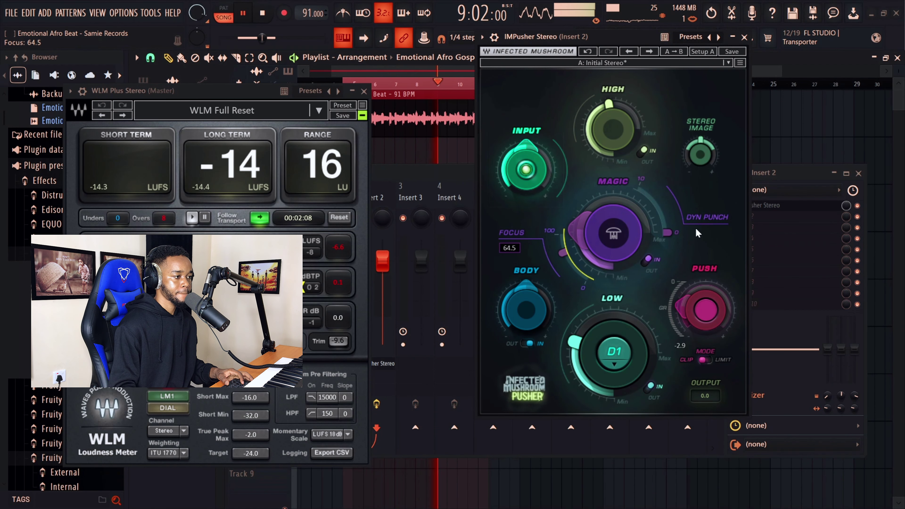
left_click_drag(668, 233, 664, 220)
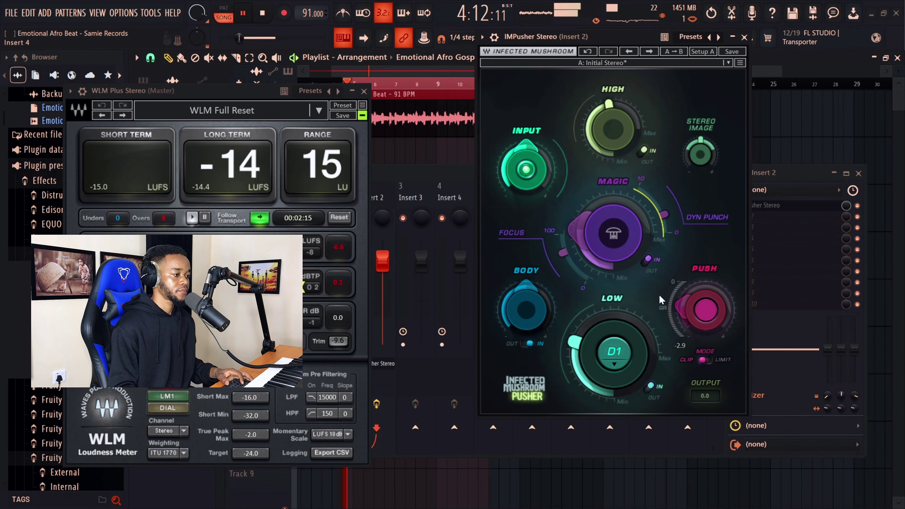
key("space")
- Move the WLM meter clear of the mixer inserts and check the loop's loudness with Insert 2's effects bypassed
left_click_drag(255, 92, 227, 74)
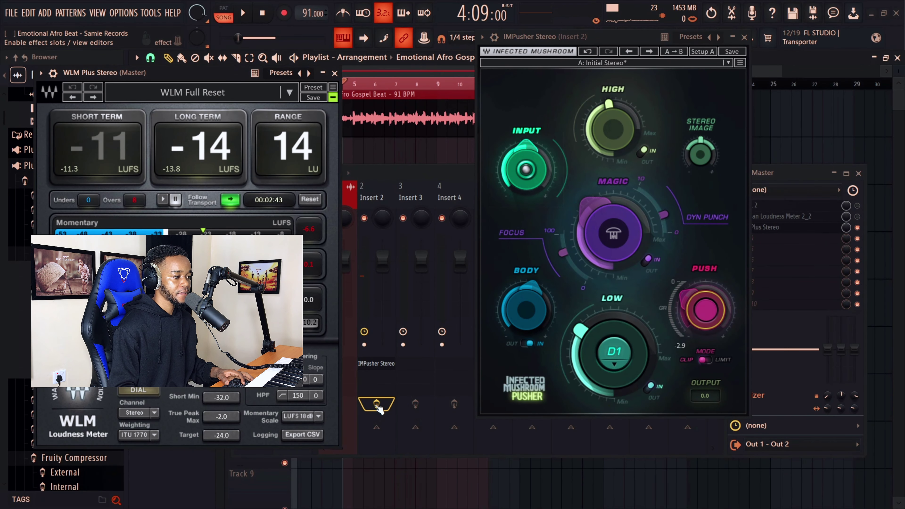
key("space")
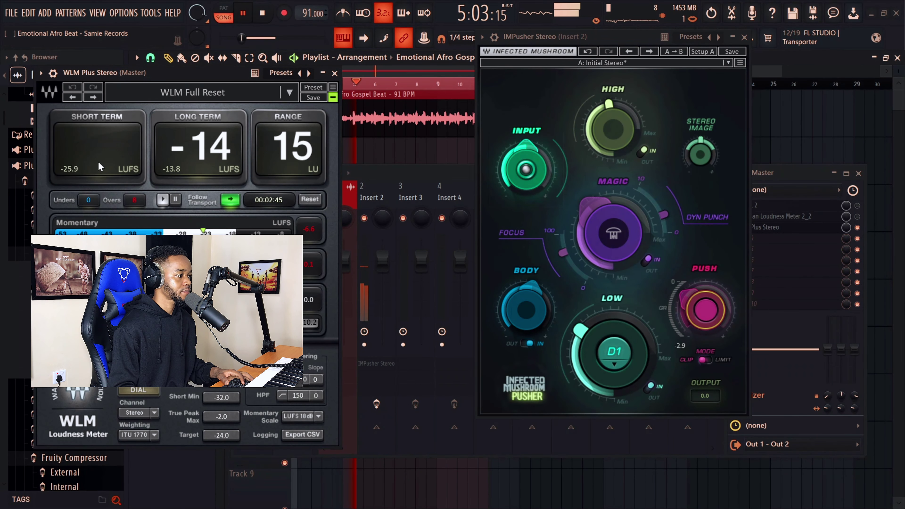
mouse_move(143, 74)
left_mouse_down()
mouse_move(209, 96)
mouse_move(500, 97)
mouse_move(505, 147)
mouse_move(254, 73)
mouse_move(138, 74)
left_mouse_up()
key("space")
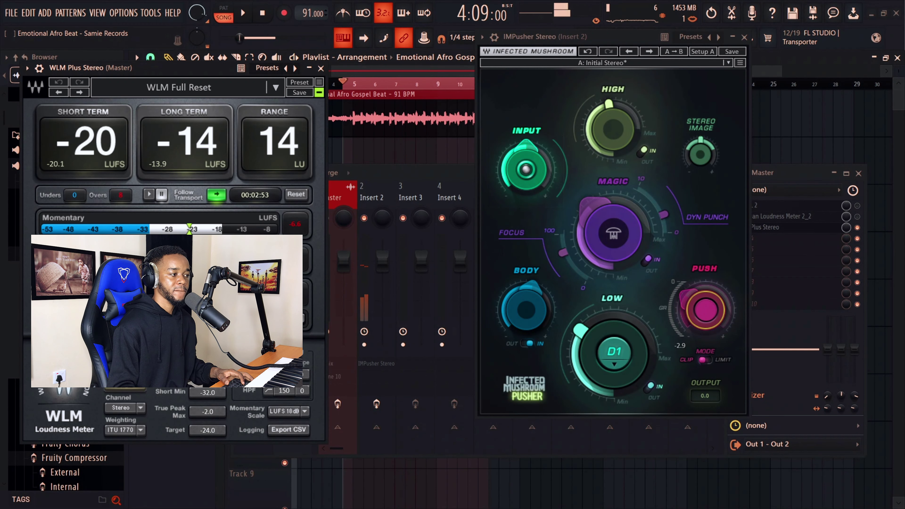
- Re-enable the effects on Insert 2 and play the loop to check the short-term loudness with Pusher active
left_click(377, 404)
key("space")
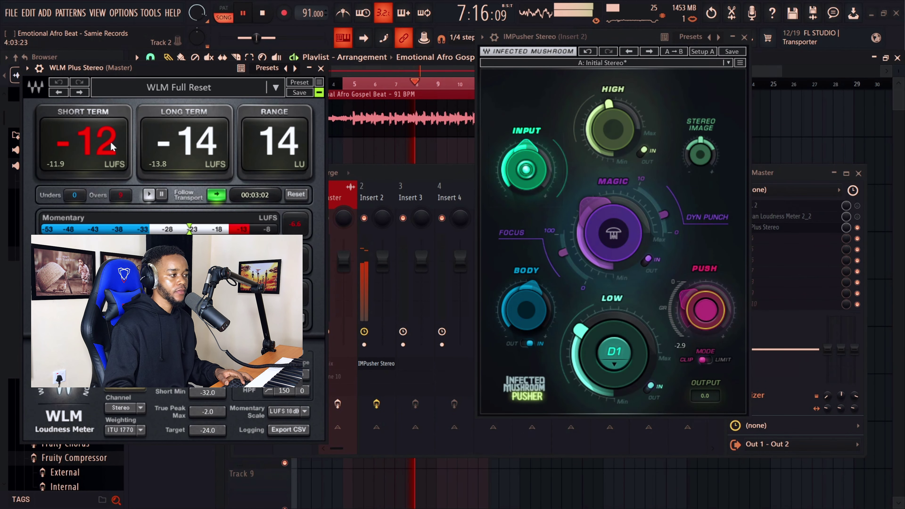
key("space")
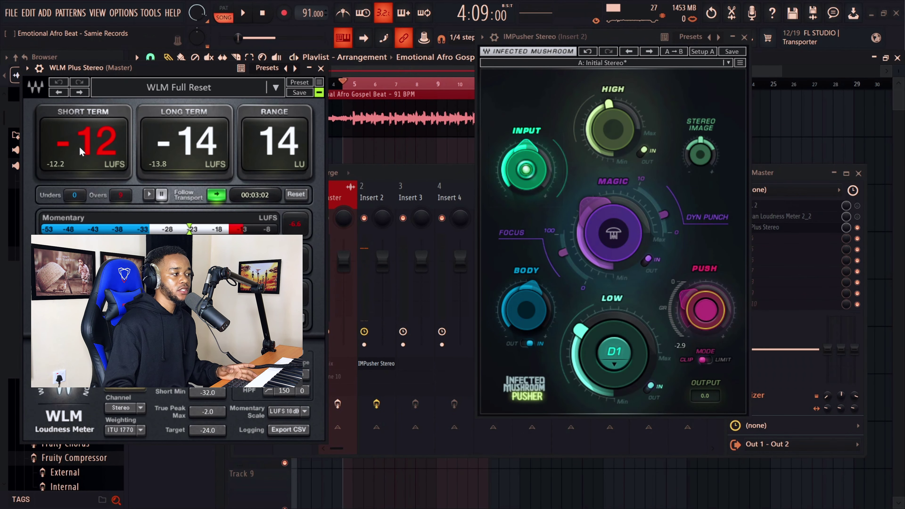
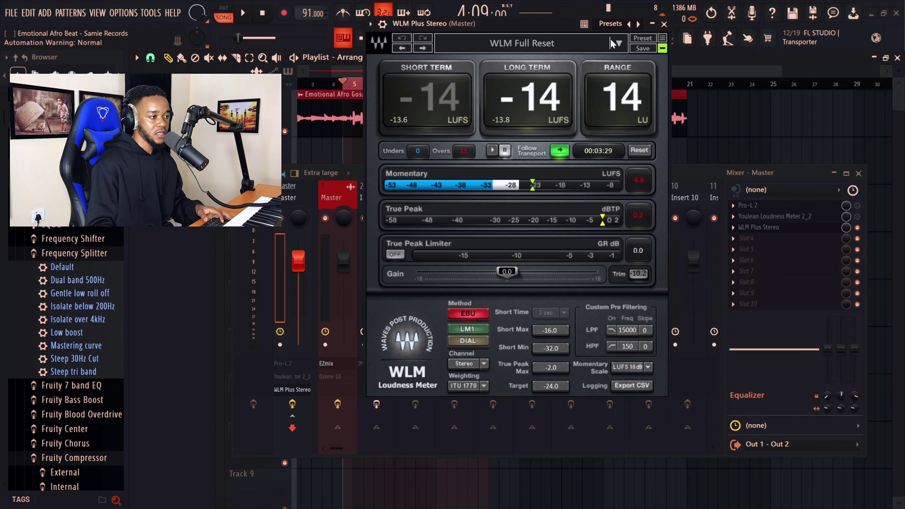
- Close the WLM meter, and enable and open Ozone 10 on mixer track 1
left_click(664, 24)
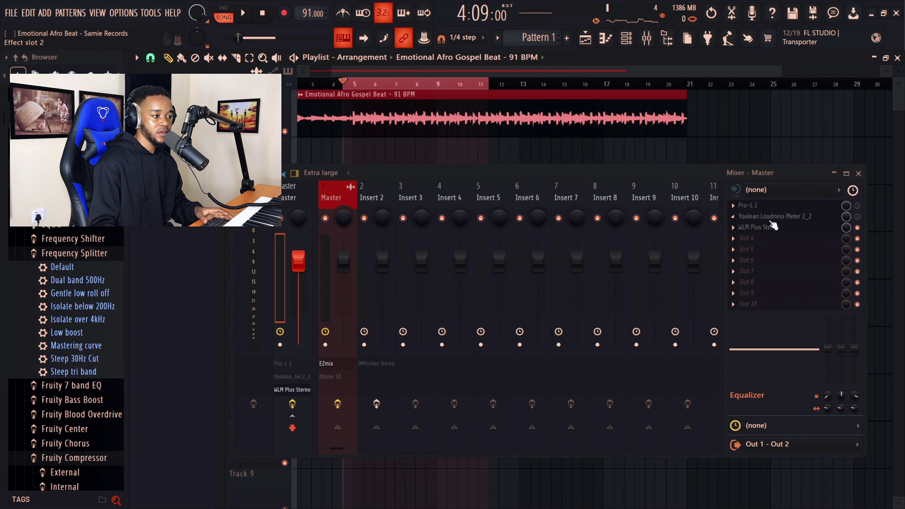
left_click(340, 195)
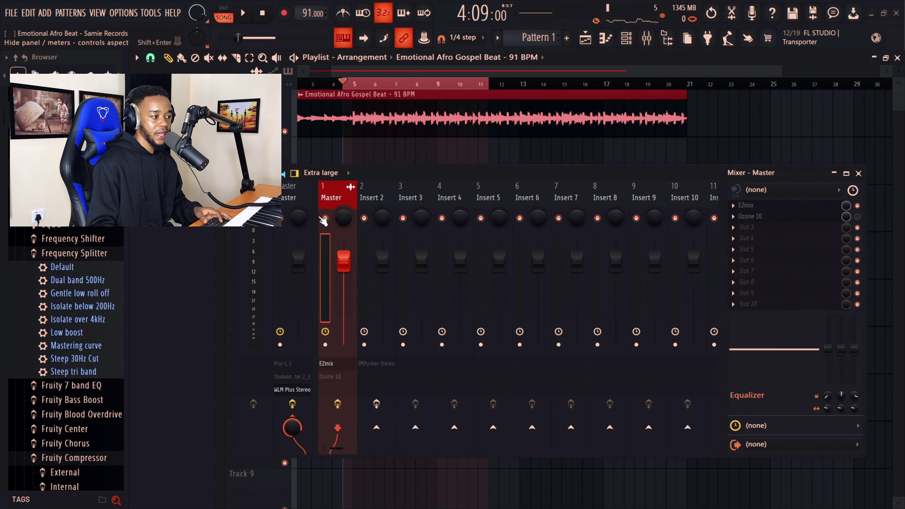
left_click(767, 216)
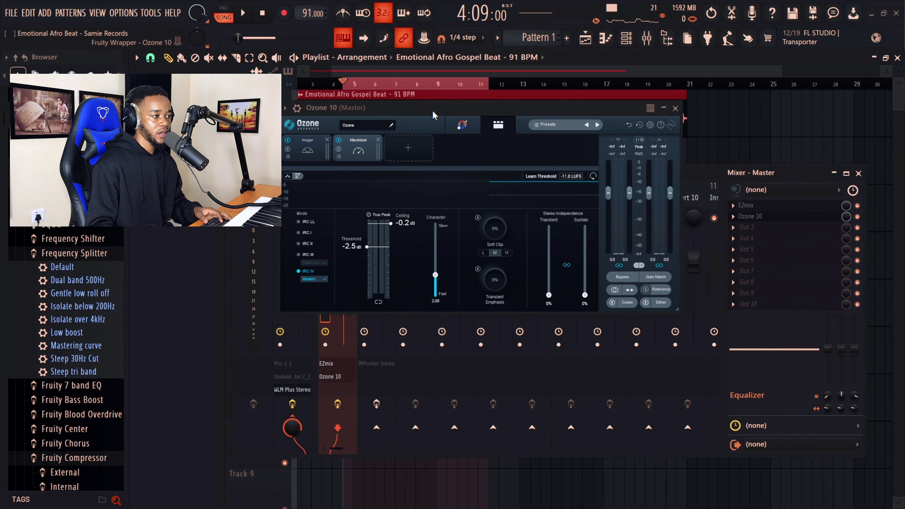
- Review Ozone's Imager widths and Maximizer settings, keeping the IRC IV limiting mode on Modern
left_click(314, 153)
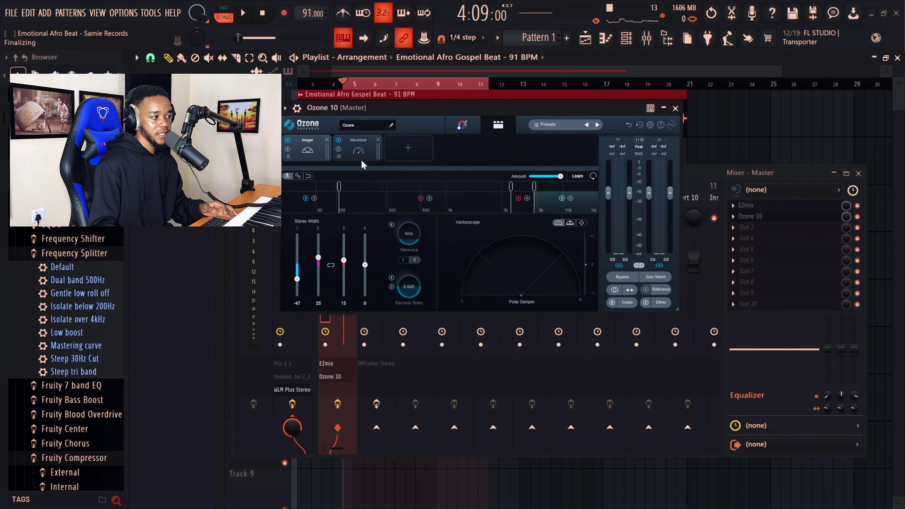
left_click(358, 151)
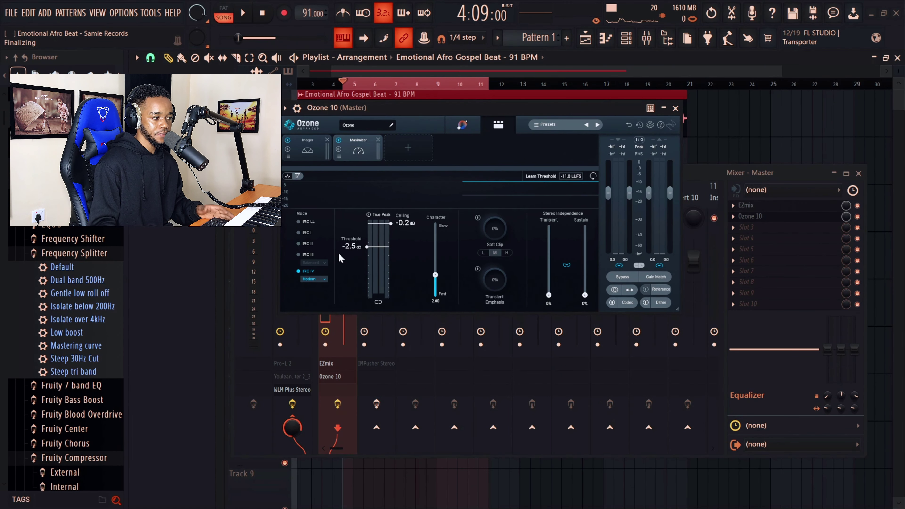
left_click(313, 280)
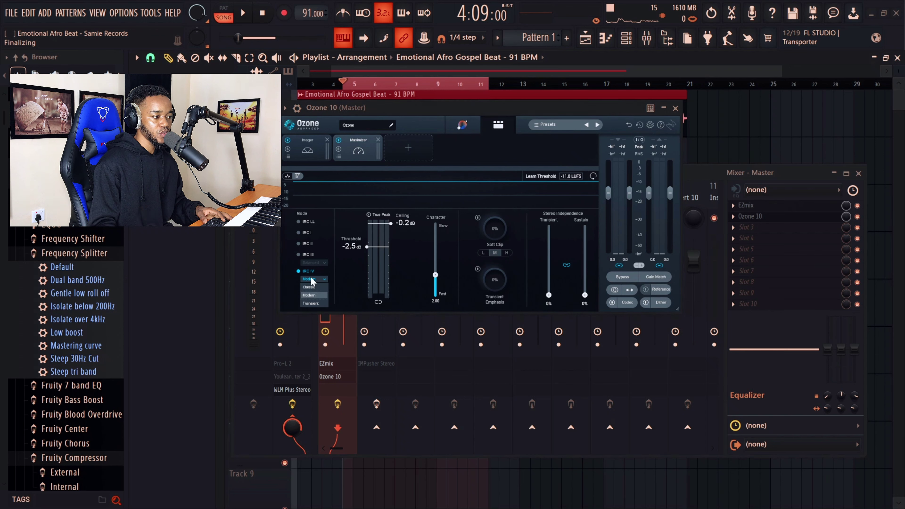
left_click(314, 296)
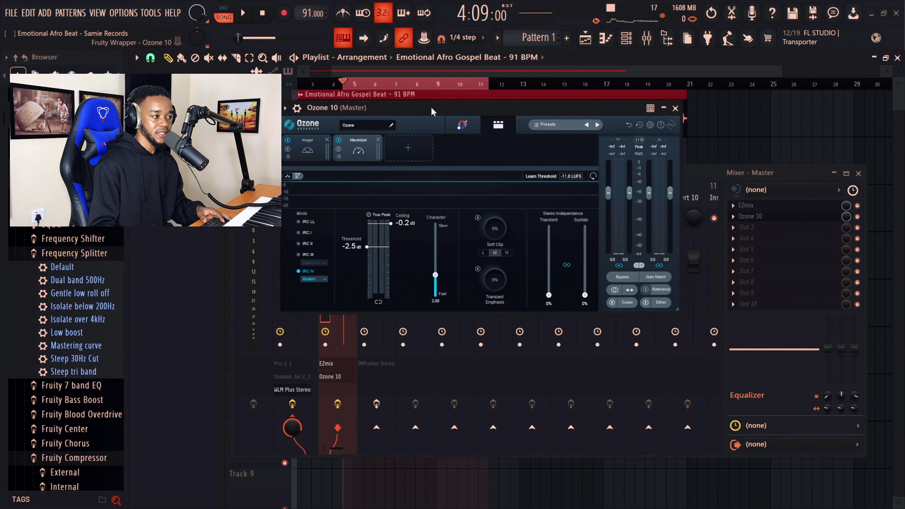
- Move the Ozone window and the mixer apart and play the loop through Ozone to watch the levels
left_click_drag(432, 111, 216, 144)
key("space")
left_click_drag(469, 177, 519, 169)
key("space")
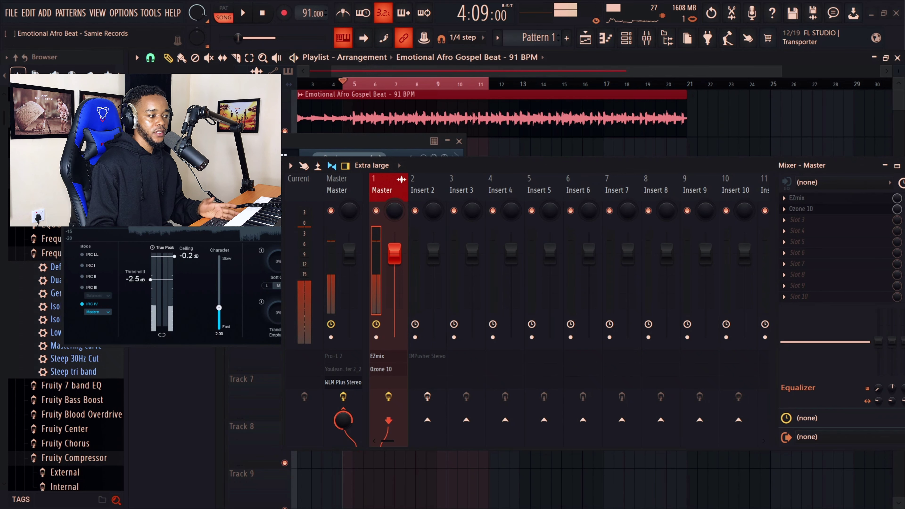
- Bypass Ozone's Maximizer module and play the loop to hear the beat without it
left_click(216, 143)
left_click(76, 174)
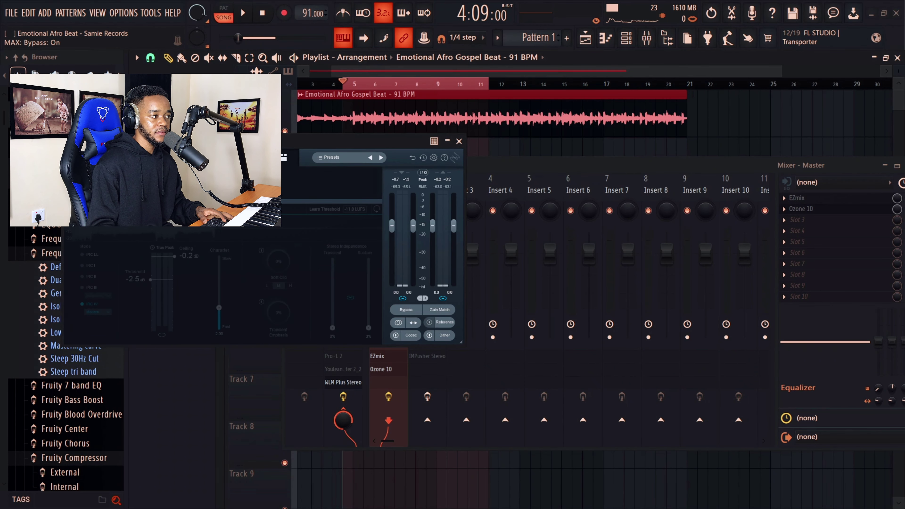
key("space")
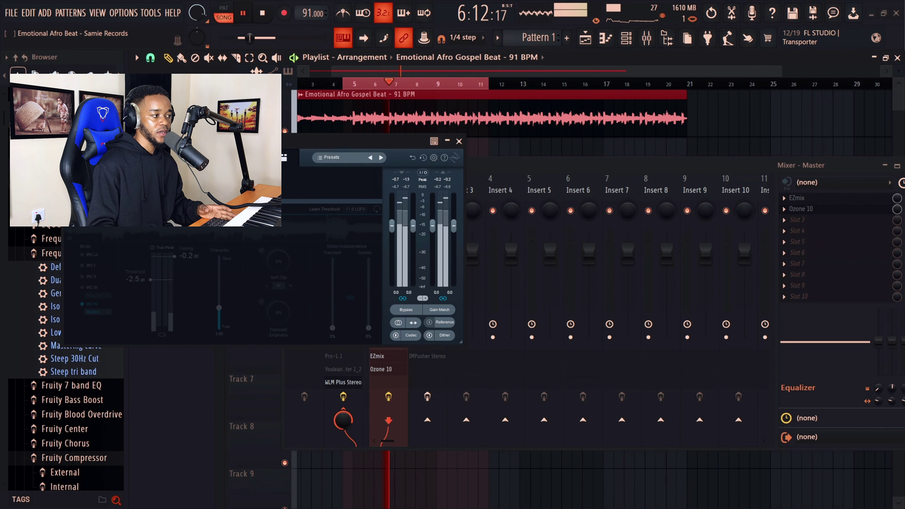
key("space")
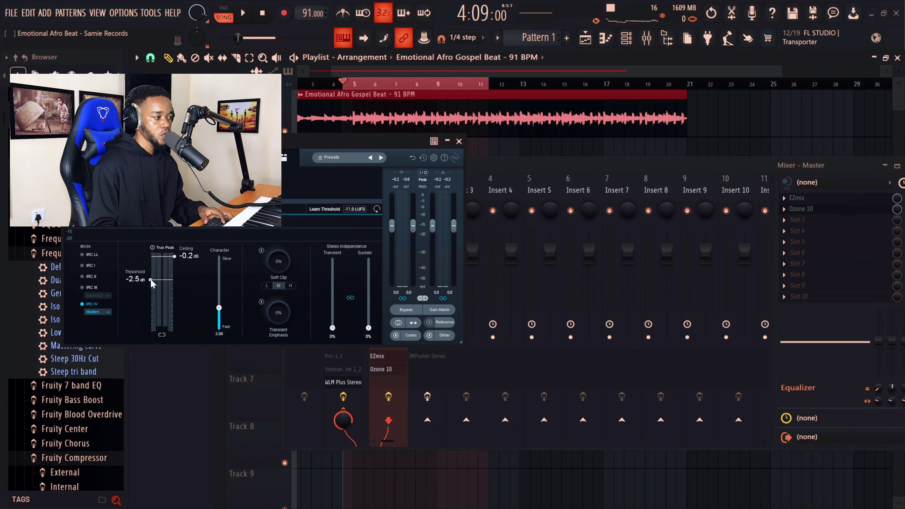
- Lower the Maximizer's threshold to -5.8 dB while the loop plays, stopping playback when done
key("space")
left_click_drag(150, 278, 154, 300)
key("space")
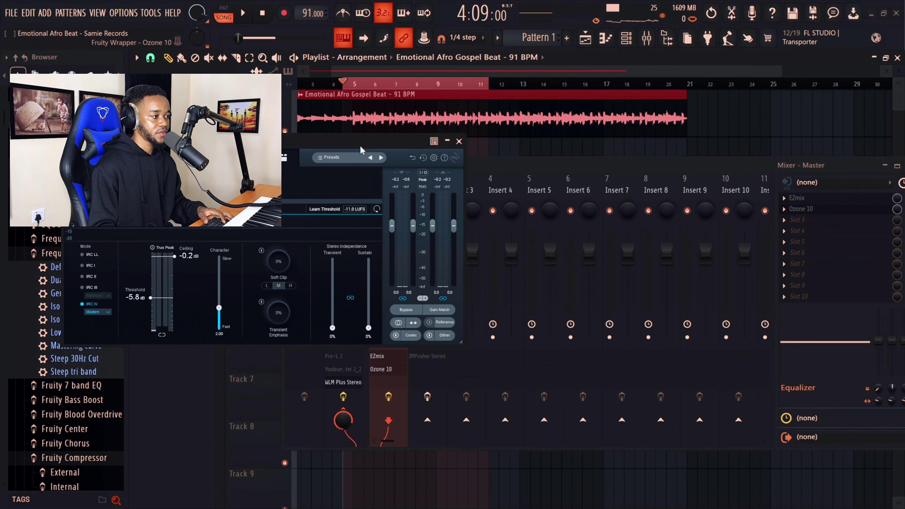
- Play the loop with the WLM Plus meter on the main Master track to check its loudness, stopping playback and closing the meter when done
left_click_drag(361, 147, 637, 267)
left_click(333, 191)
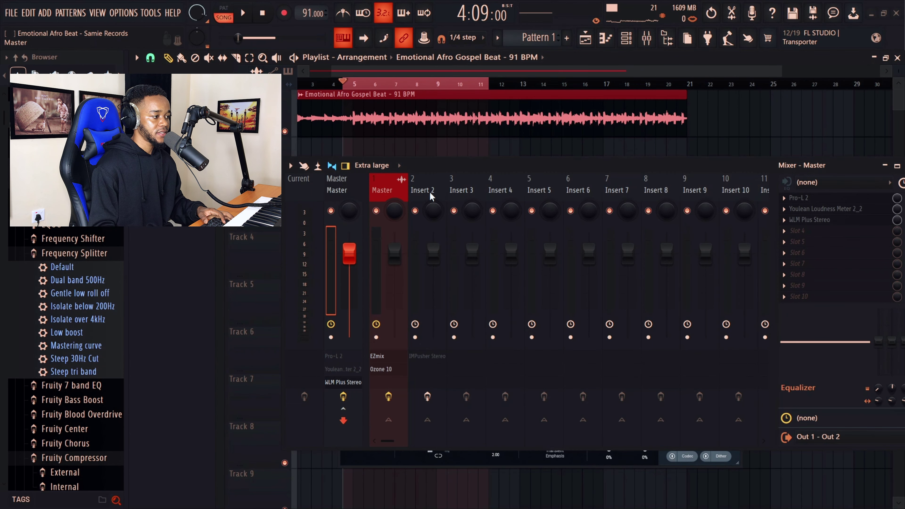
left_click(810, 220)
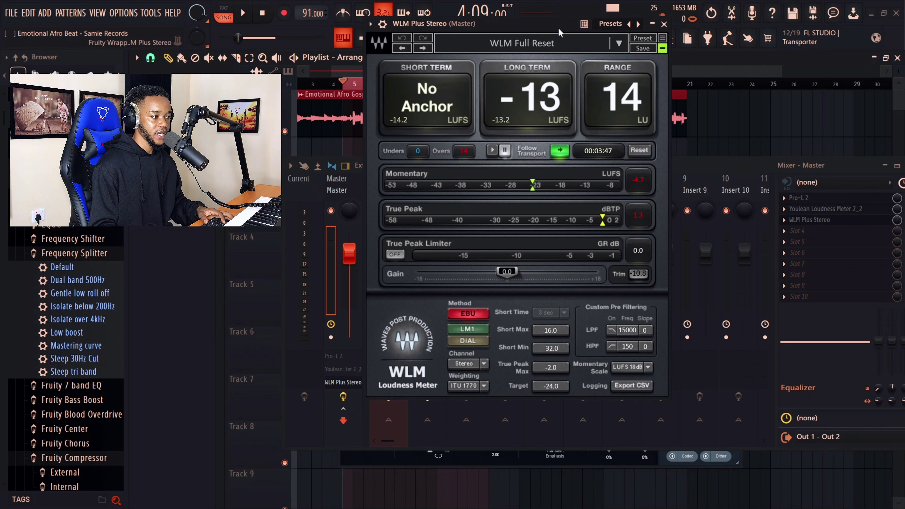
key("space")
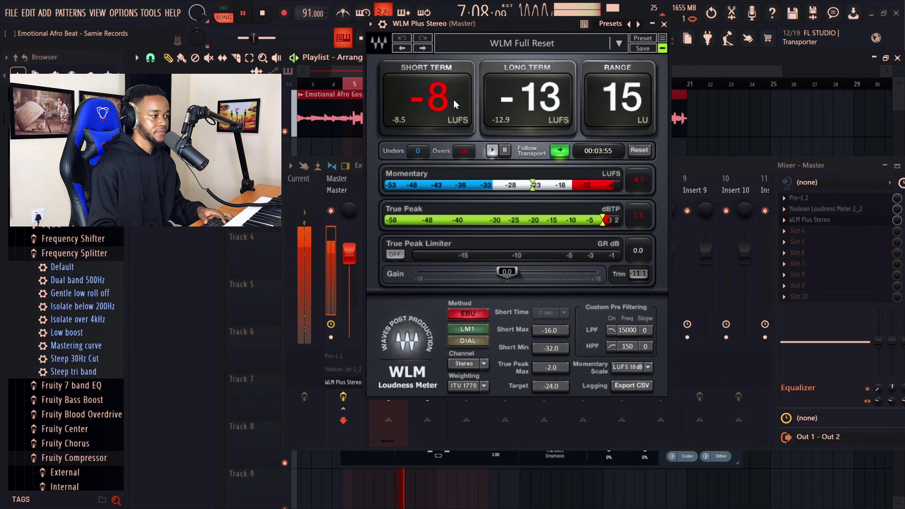
key("space")
left_click_drag(454, 23, 243, 40)
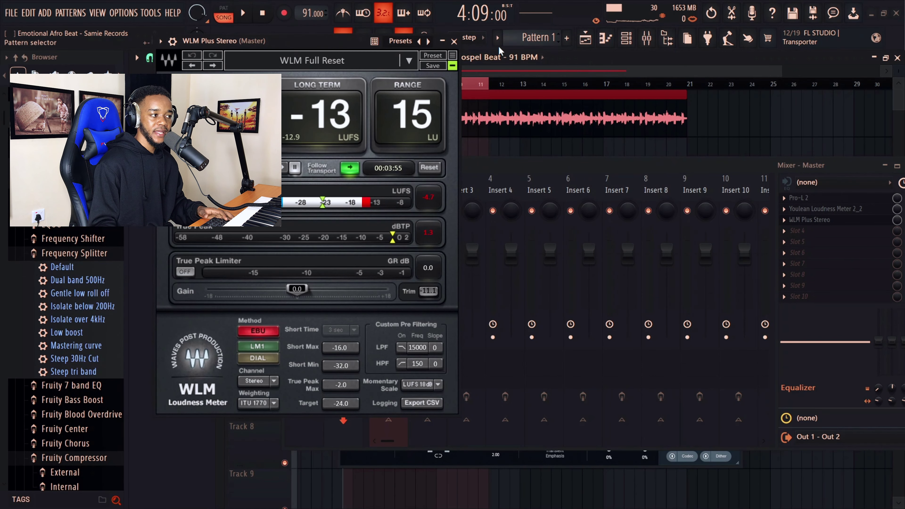
left_click(457, 45)
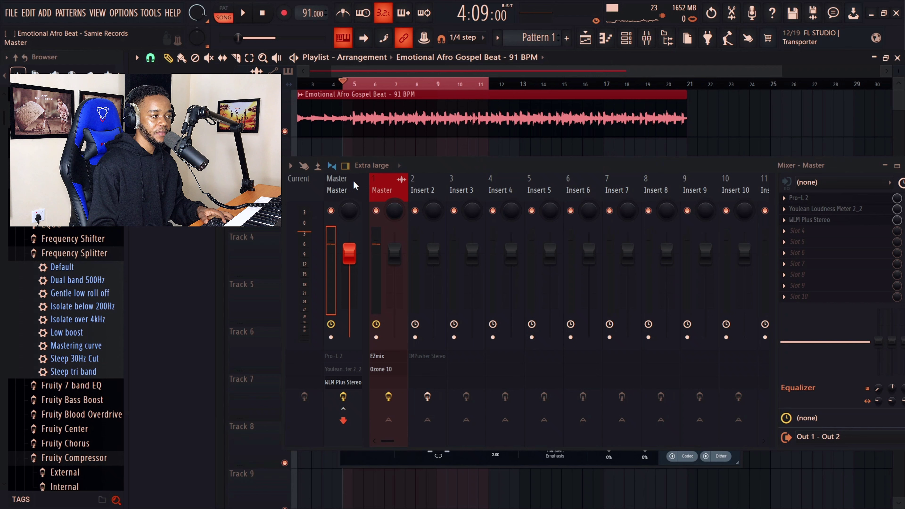
- Raise the Ozone 10 Maximizer's threshold to -2.5 dB on the Master insert track and close Ozone
left_click(389, 193)
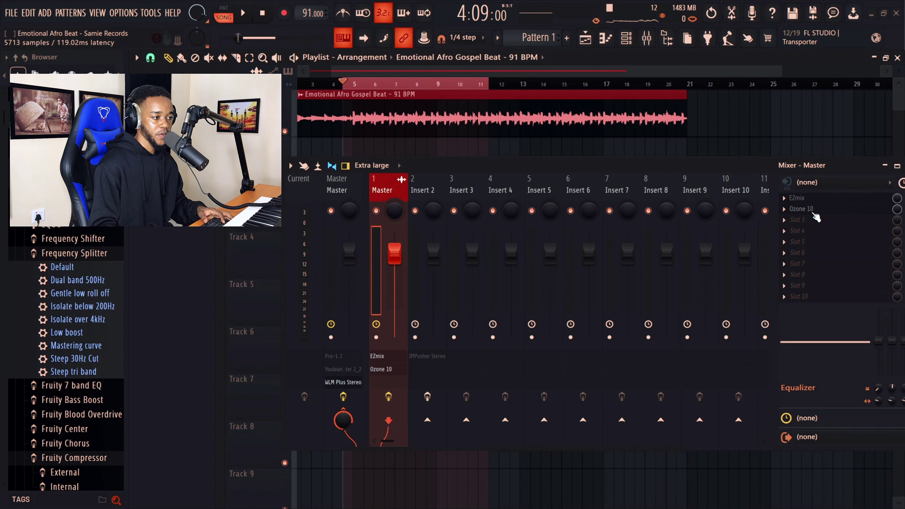
left_click(799, 210)
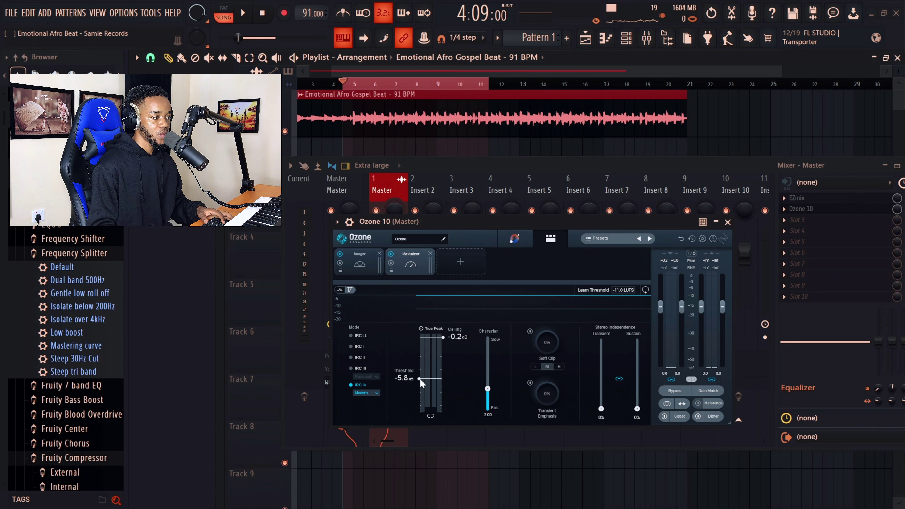
left_click_drag(420, 380, 421, 360)
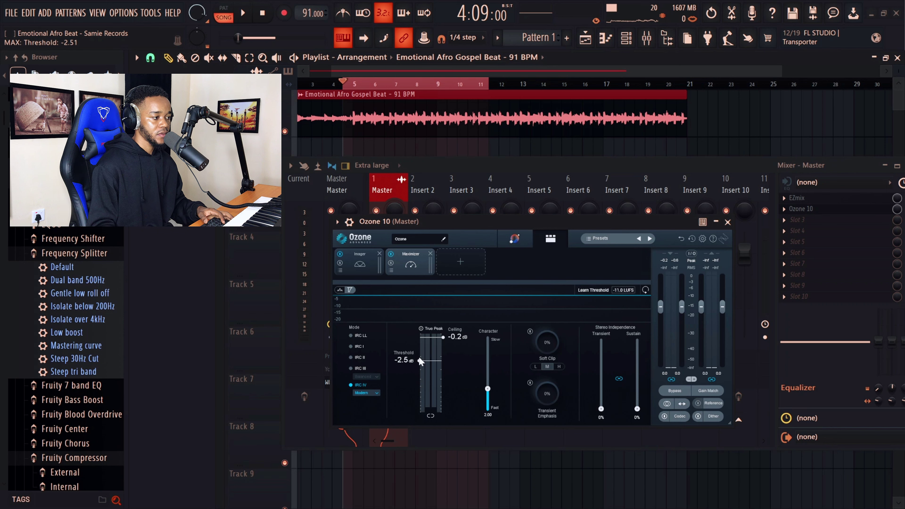
left_click(727, 222)
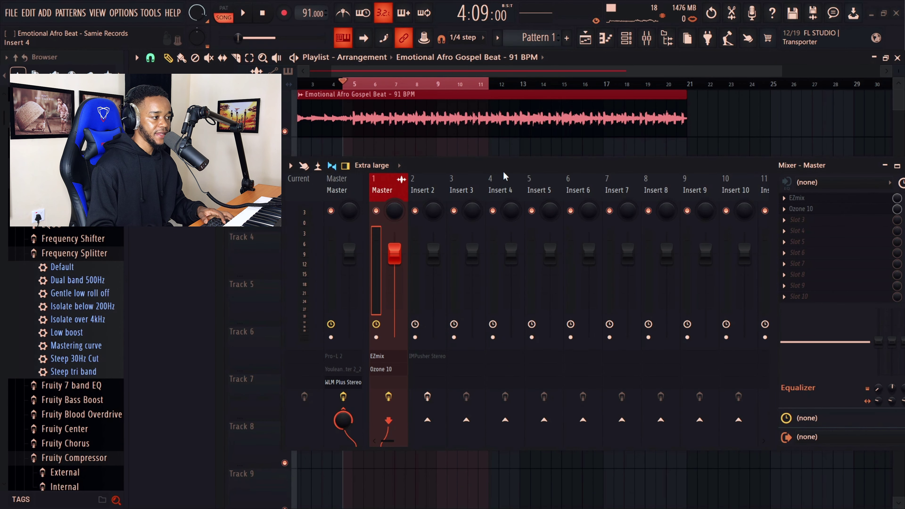
- Recheck the loop's loudness on the WLM Plus meter during playback with the new Maximizer threshold, closing the meter when done
key("space")
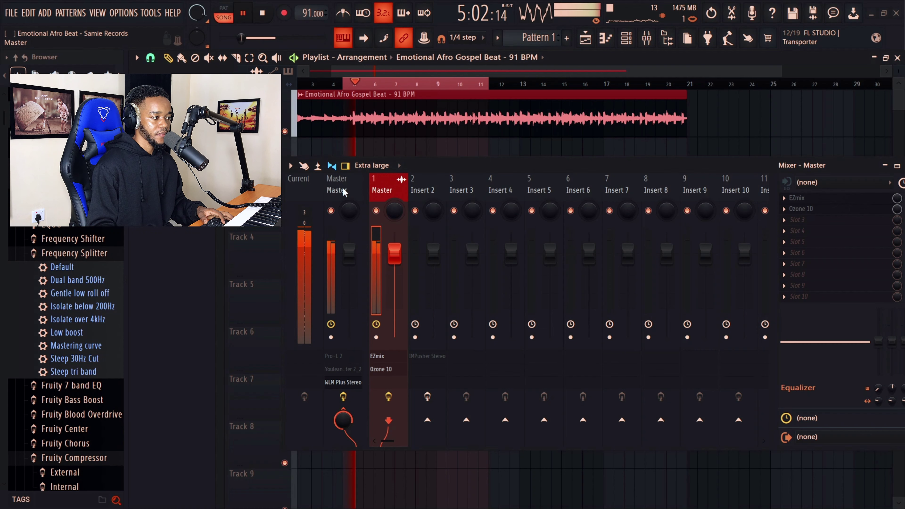
left_click(345, 192)
left_click(824, 221)
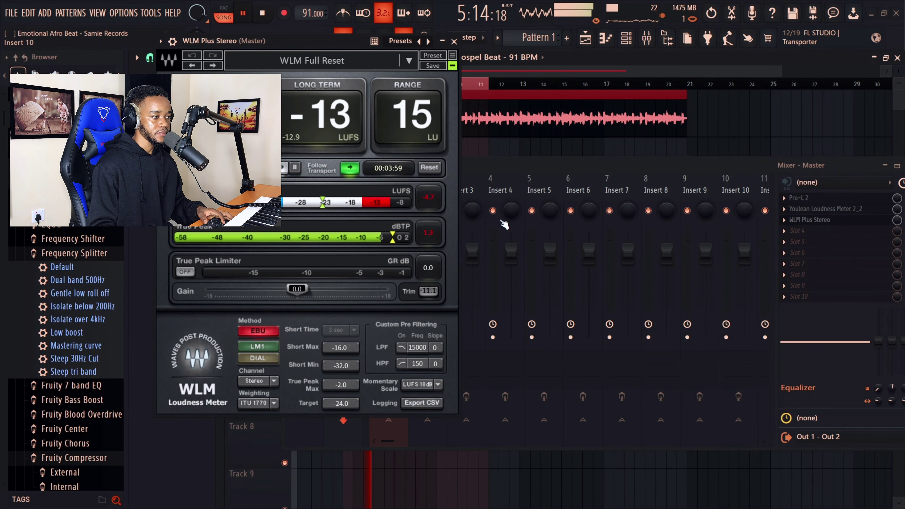
left_click_drag(287, 48, 546, 127)
key("space")
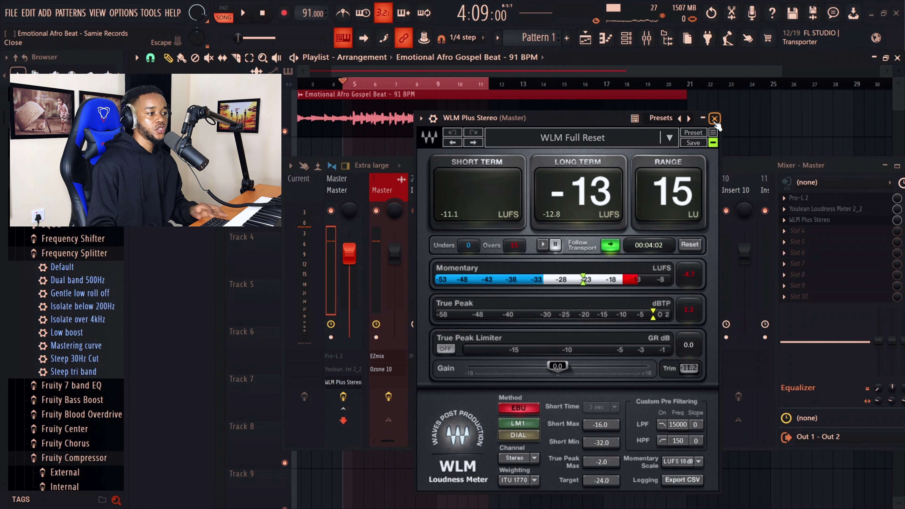
left_click(715, 119)
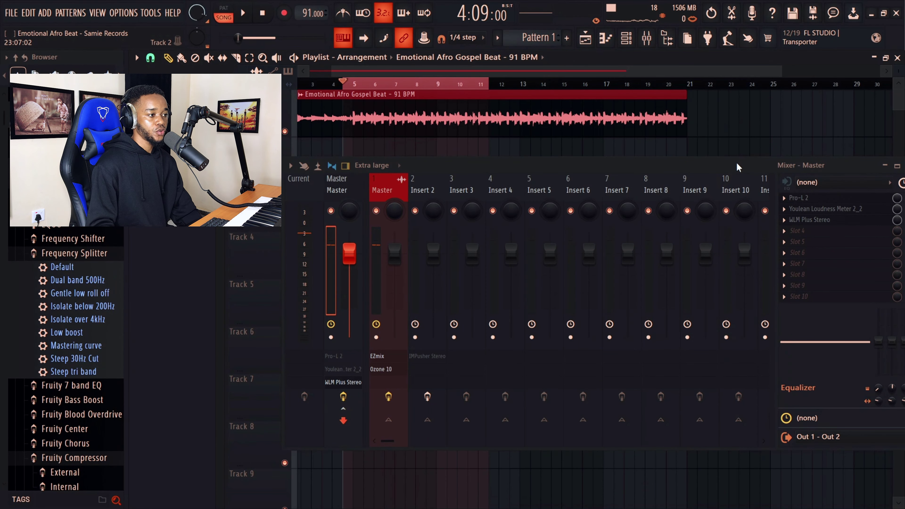
- Enable the Pro-L 2 limiter on the main Master track and set its limiting style to Safe
left_click_drag(736, 161, 713, 163)
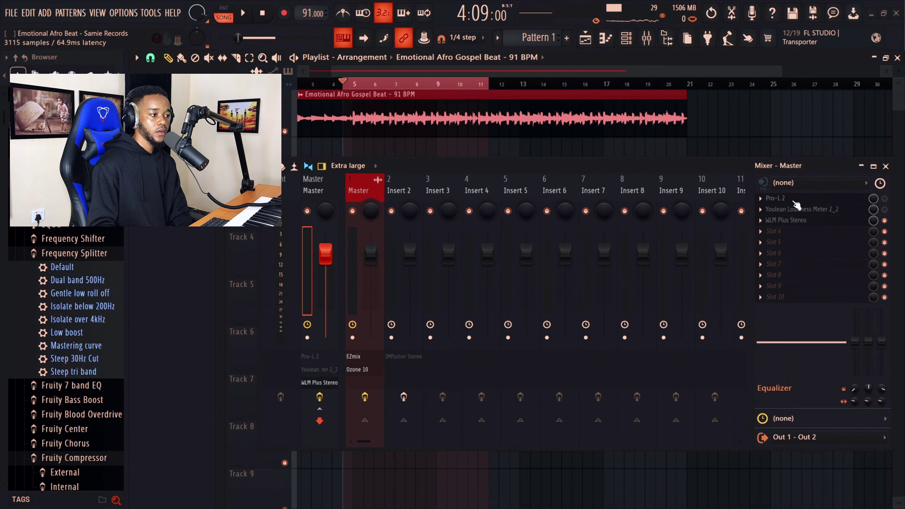
left_click(794, 201)
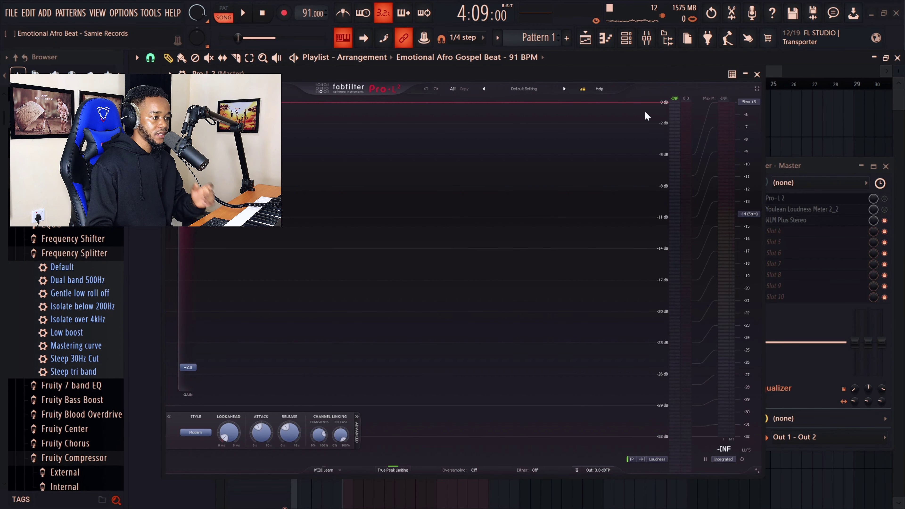
left_click(885, 200)
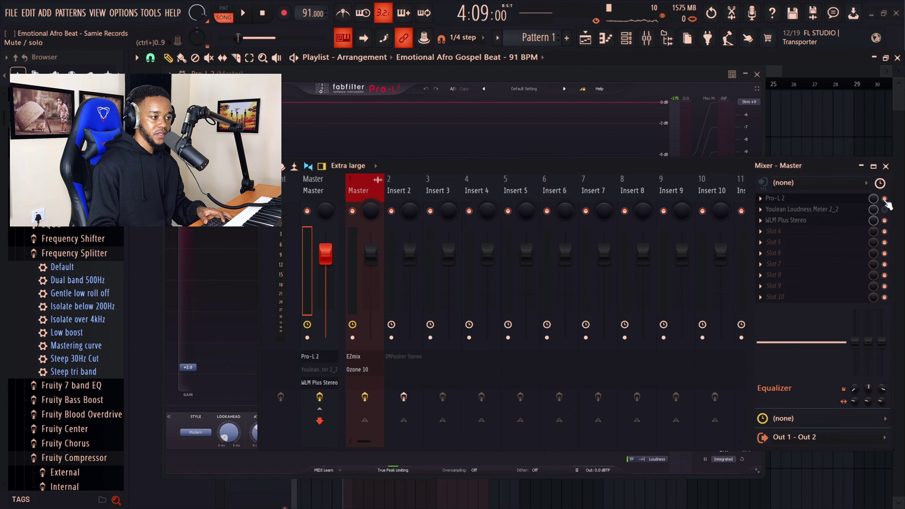
left_click(253, 414)
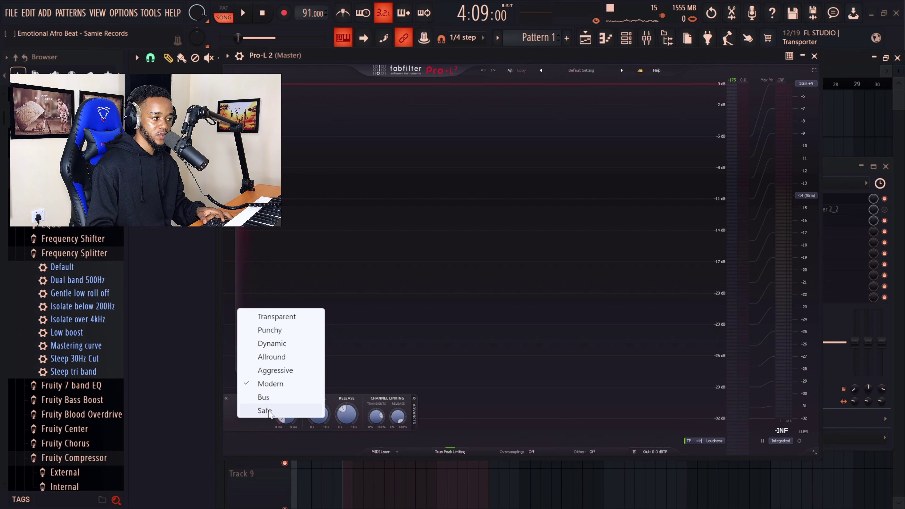
left_click(259, 410)
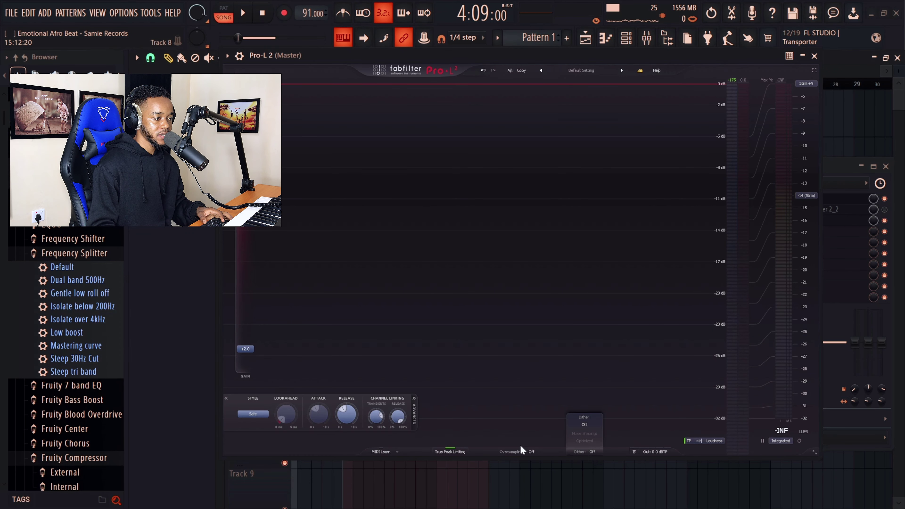
- Set Pro-L 2's oversampling to 8x and its gain to 2 dB
left_click(525, 452)
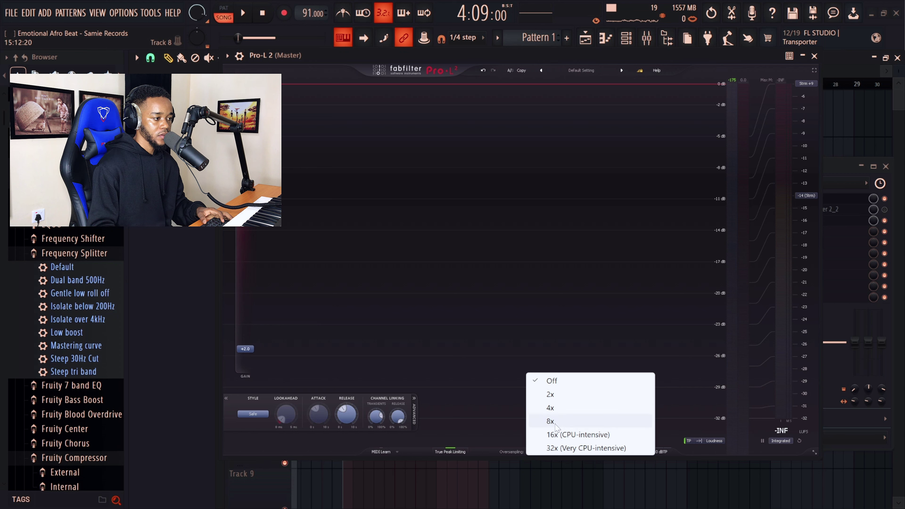
left_click(555, 421)
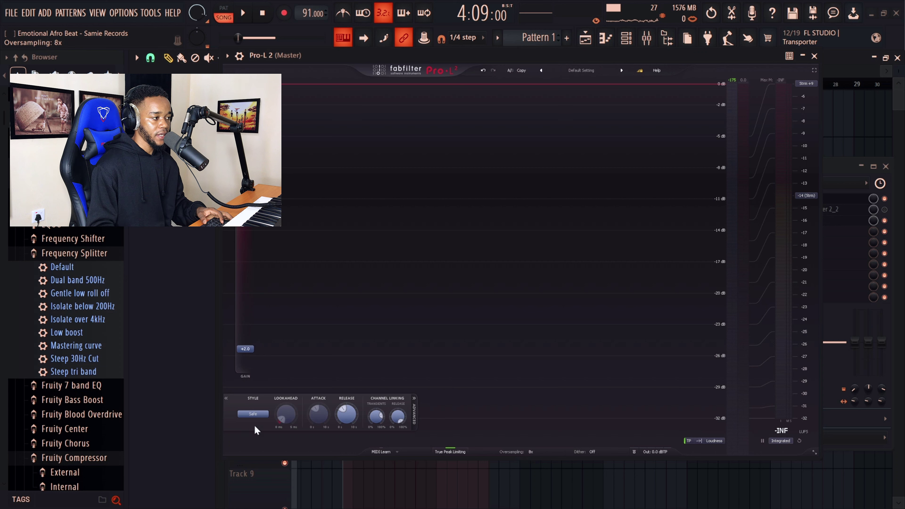
double_click(247, 351)
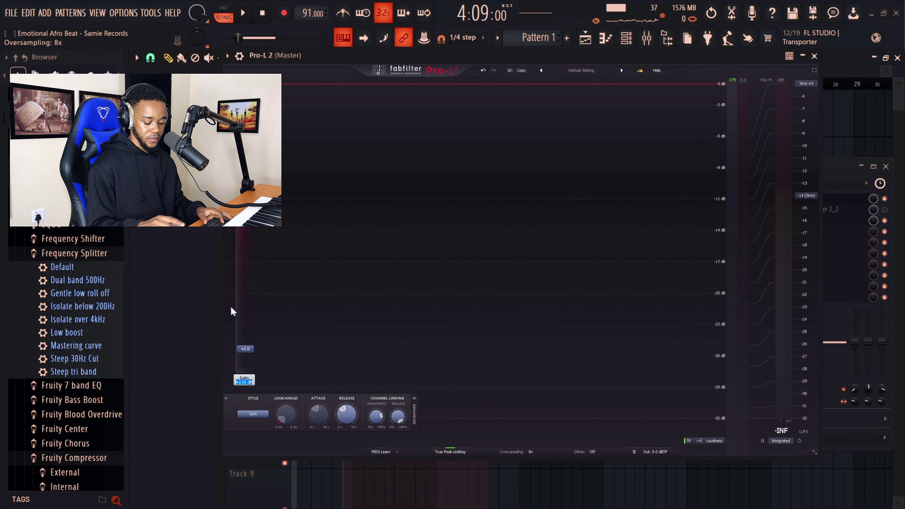
type("2")
key("Return")
- Play the loop with Pro-L 2 enabled and bypassed to compare the sound, leaving the limiter enabled
left_click_drag(427, 57, 372, 67)
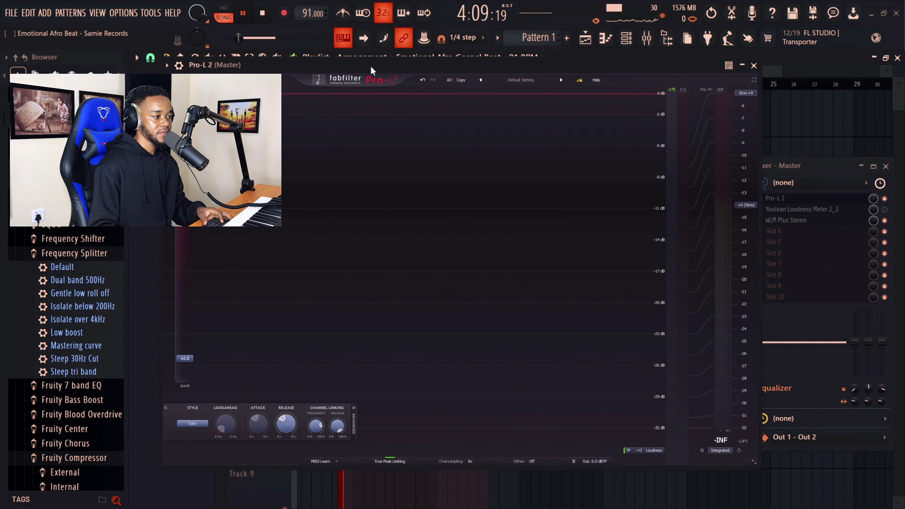
key("space")
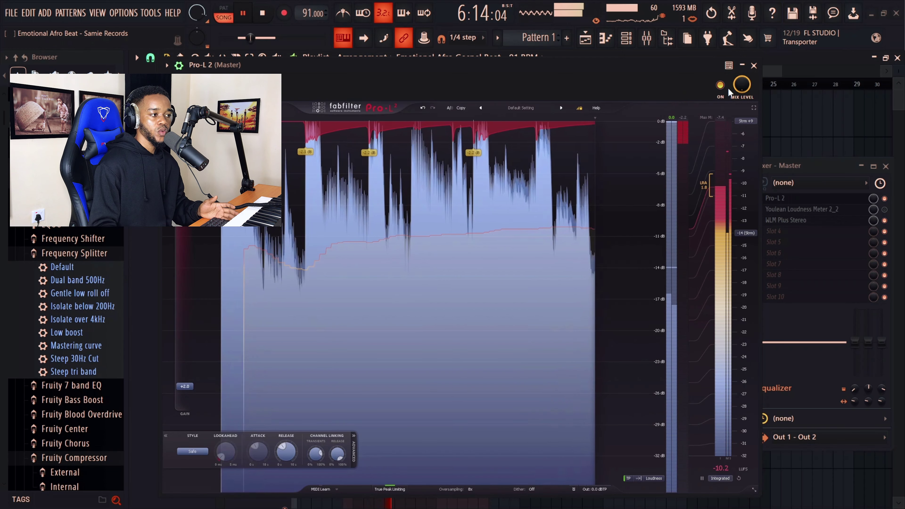
left_click(721, 85)
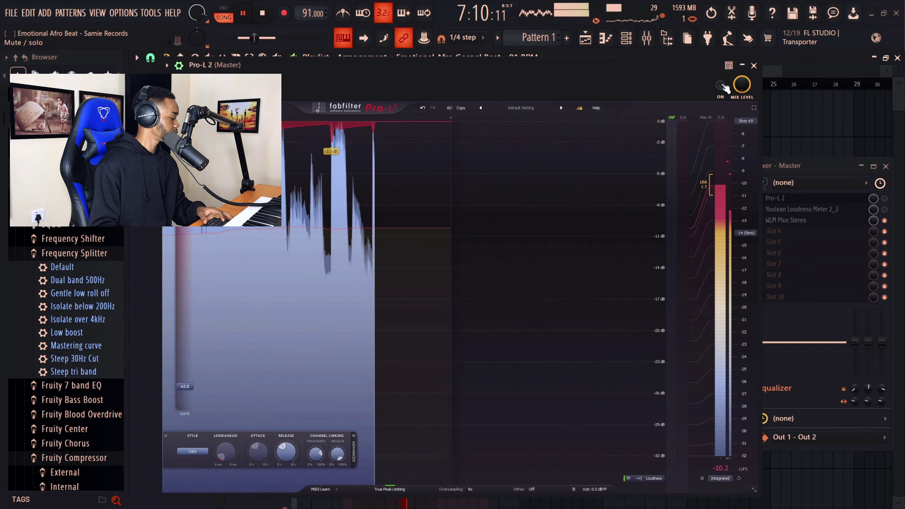
key("space")
key("space")
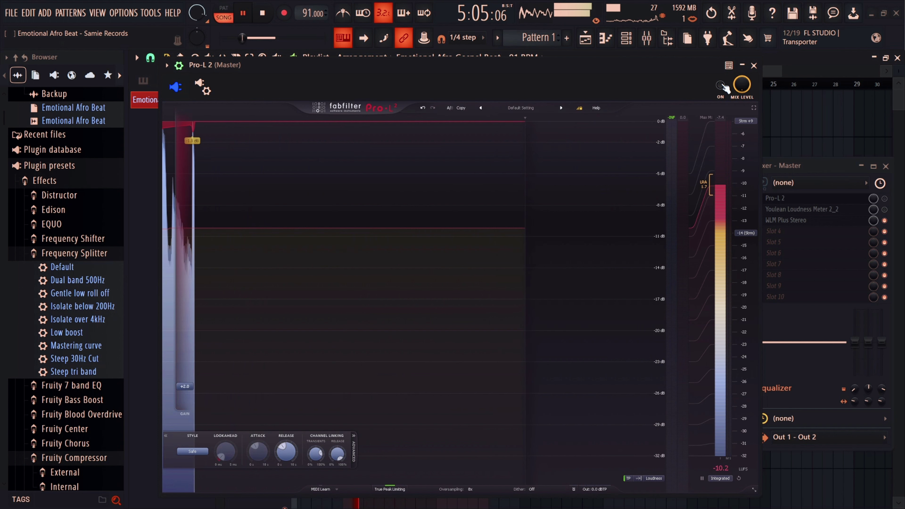
key("space")
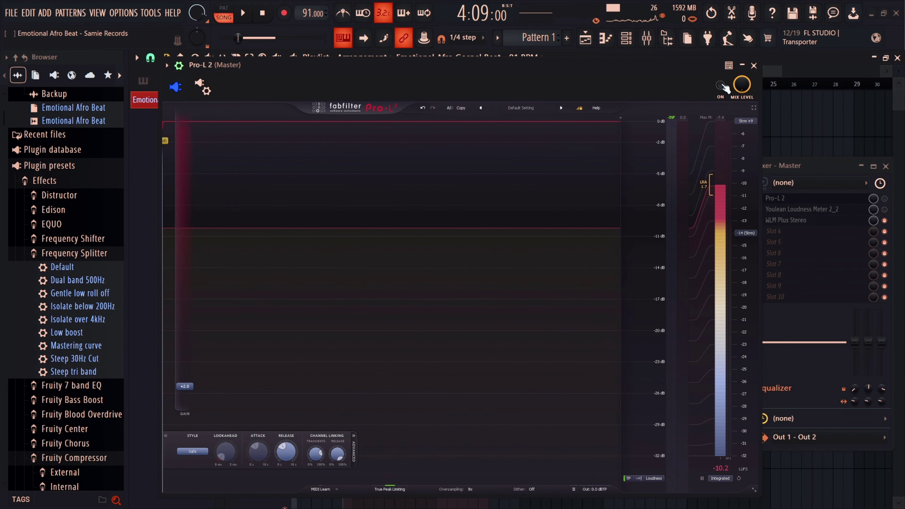
left_click(722, 85)
key("space")
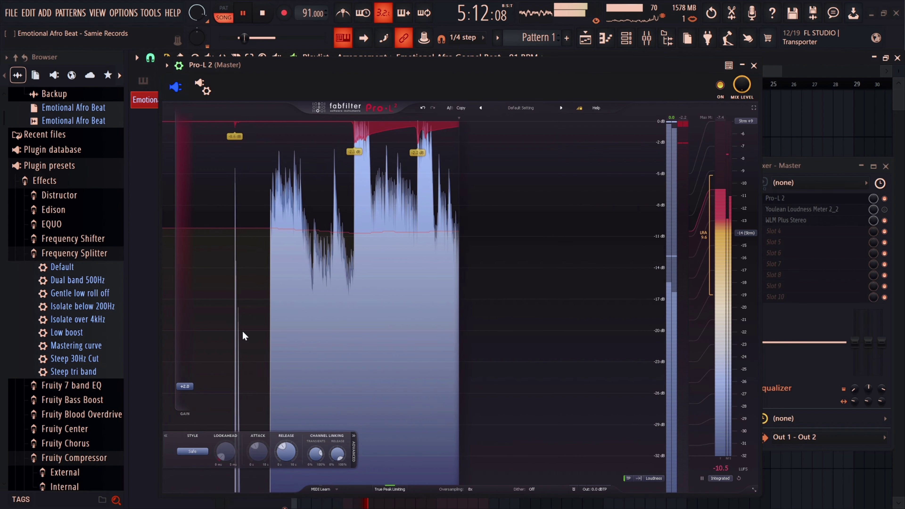
key("space")
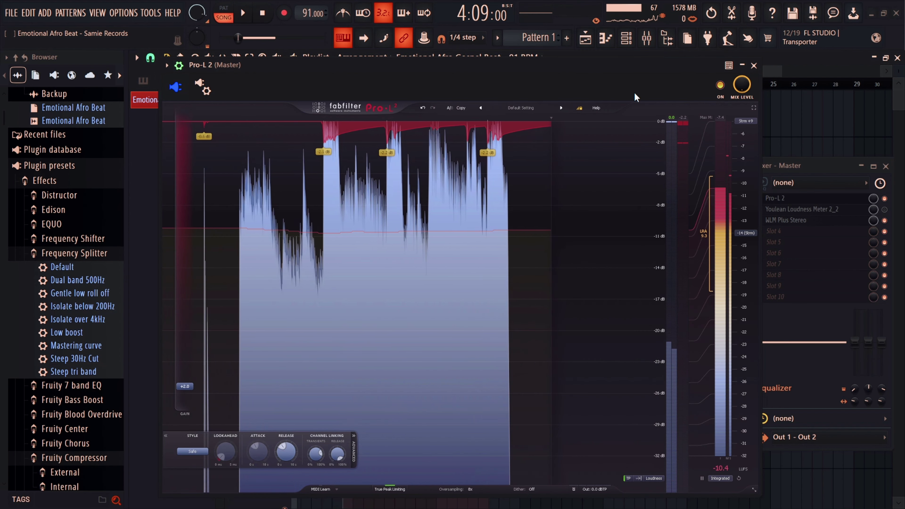
- Raise Pro-L 2's gain to +5.3 dB during playback and compare it against bypass, leaving the limiter enabled and closing its window
key("space")
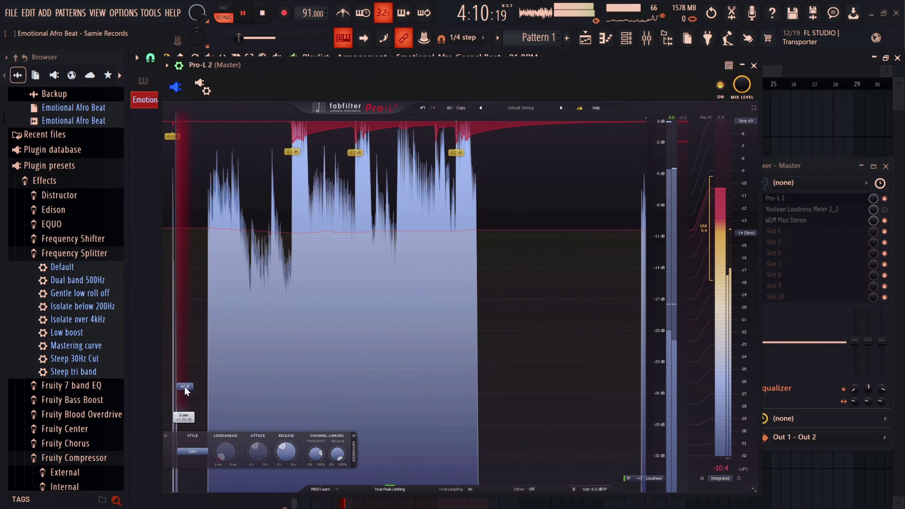
left_click_drag(184, 385, 185, 355)
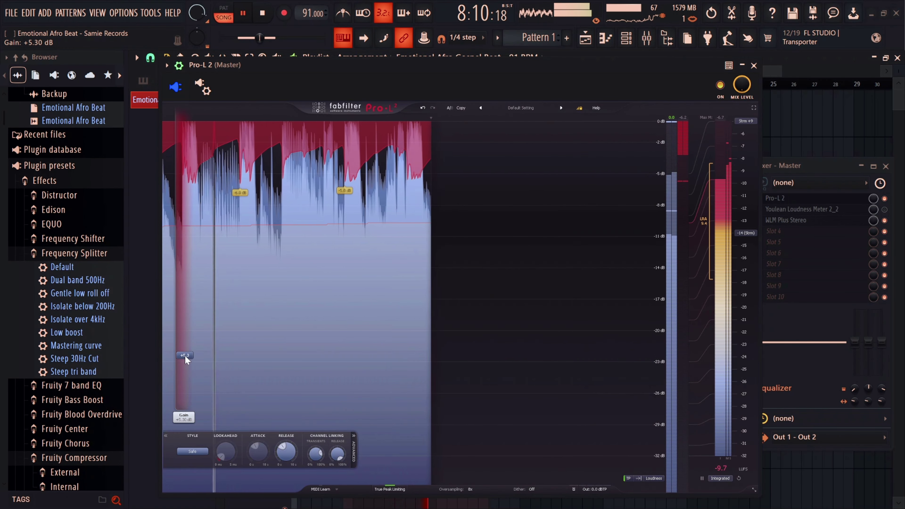
left_click(721, 86)
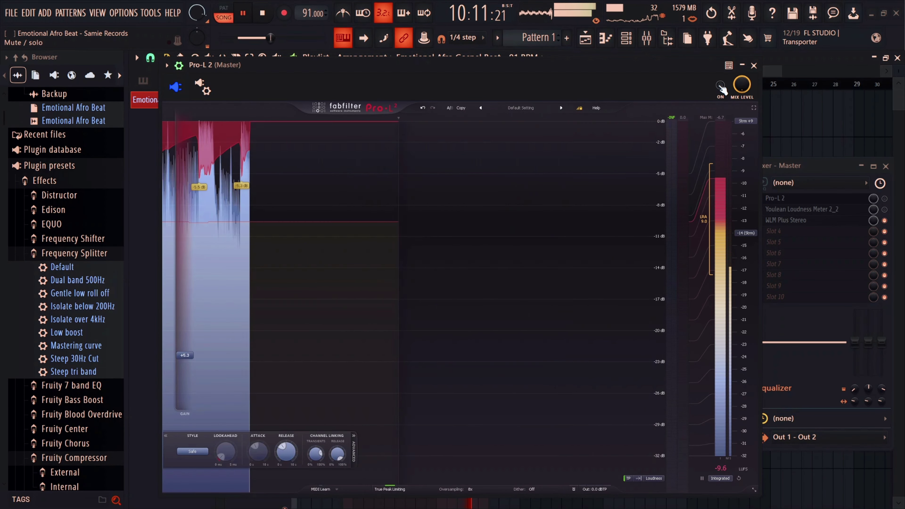
left_click(720, 86)
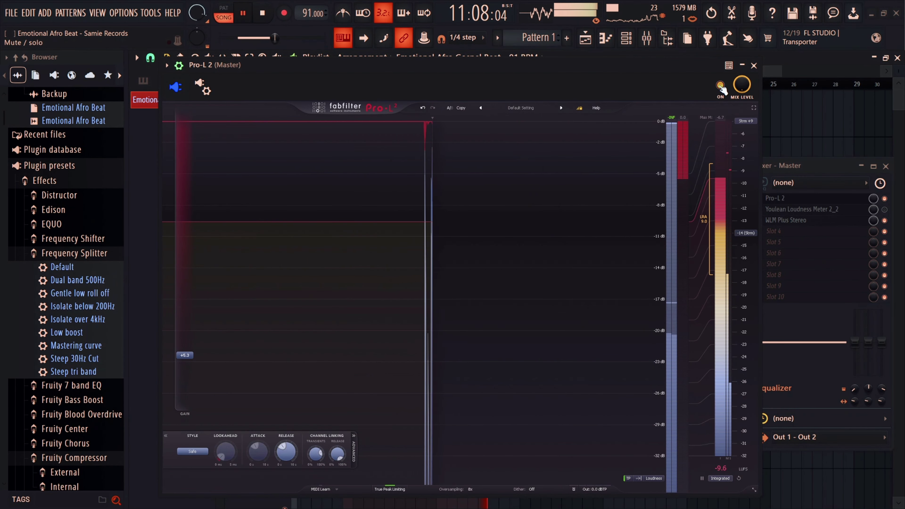
key("space")
left_click(754, 66)
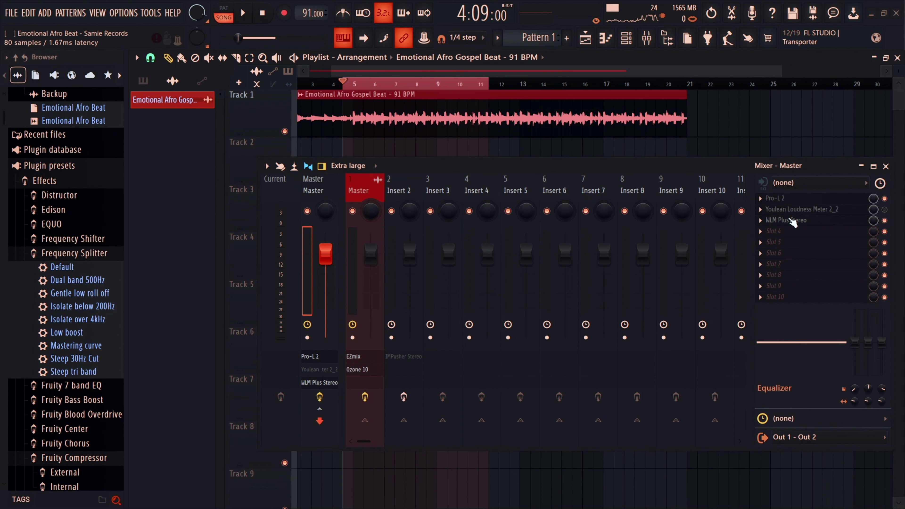
- Measure the limited loop's loudness on the WLM Plus meter, with its window moved clear of the mixer tracks
left_click(790, 220)
left_click_drag(511, 124, 567, 122)
key("space")
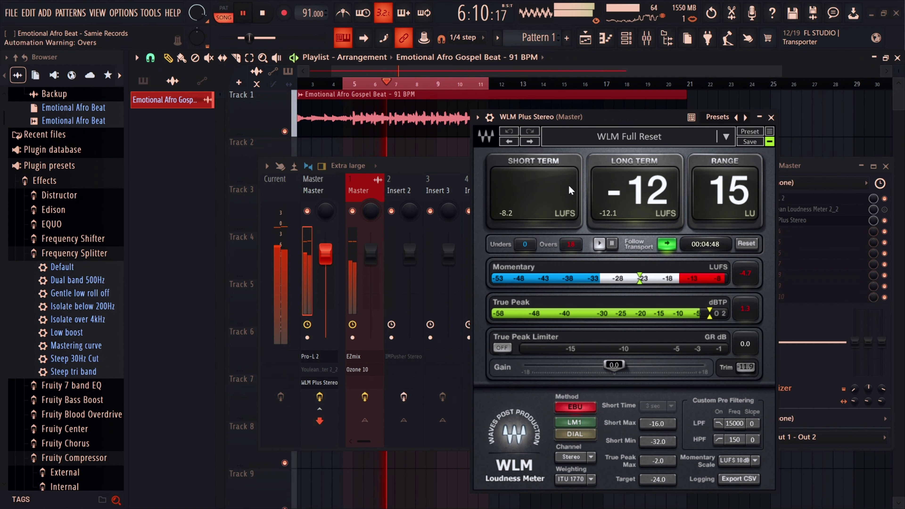
key("space")
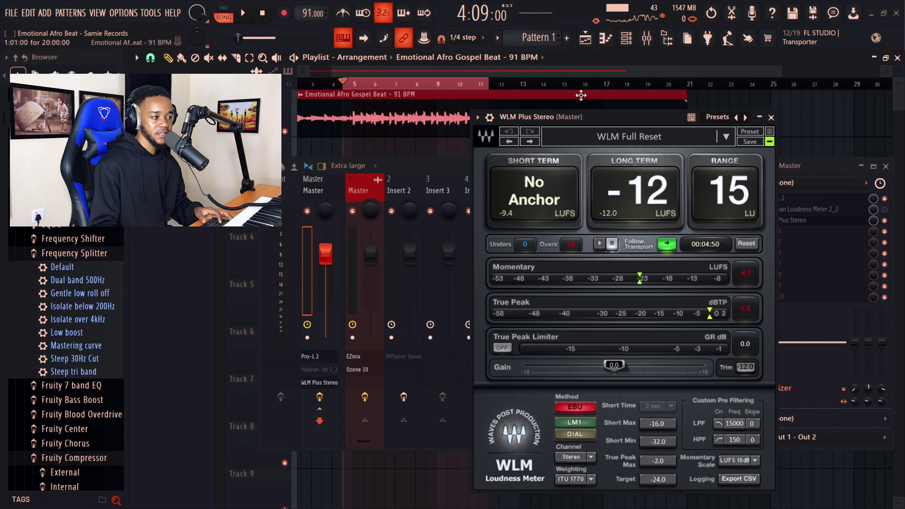
- Reopen Pro-L 2 and adjust its gain during playback, trying about +16 dB before settling on +9.5 dB and closing its window
left_click(788, 198)
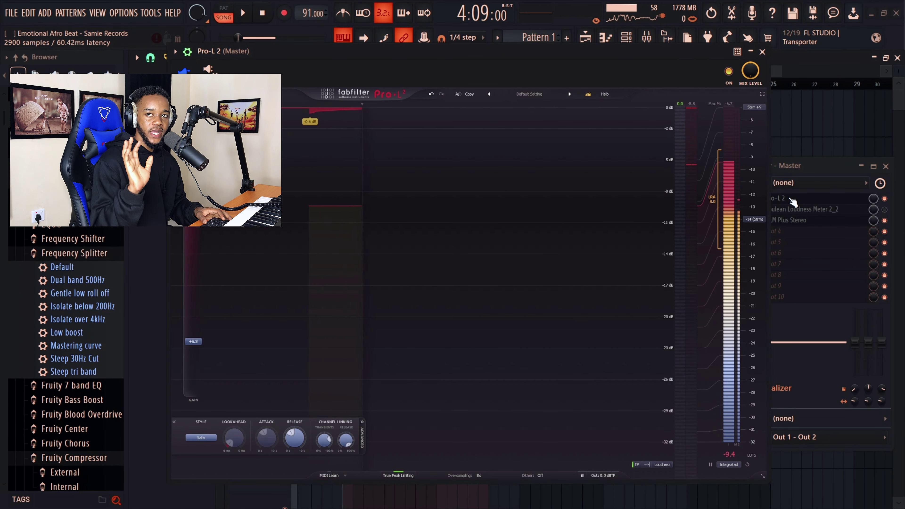
key("space")
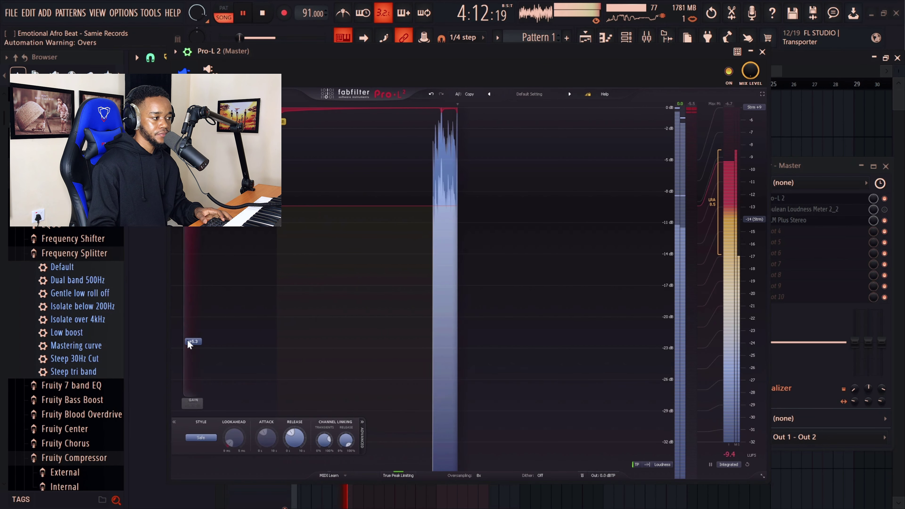
left_click_drag(189, 344, 200, 239)
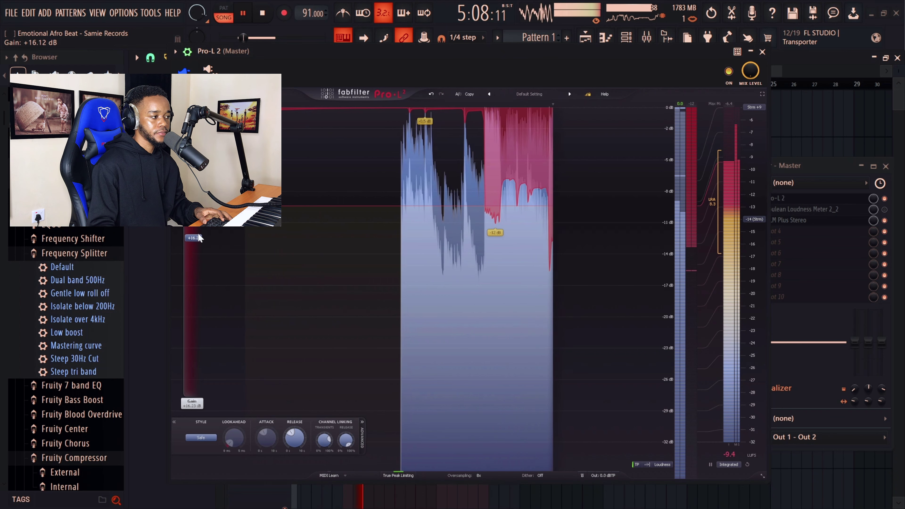
key("space")
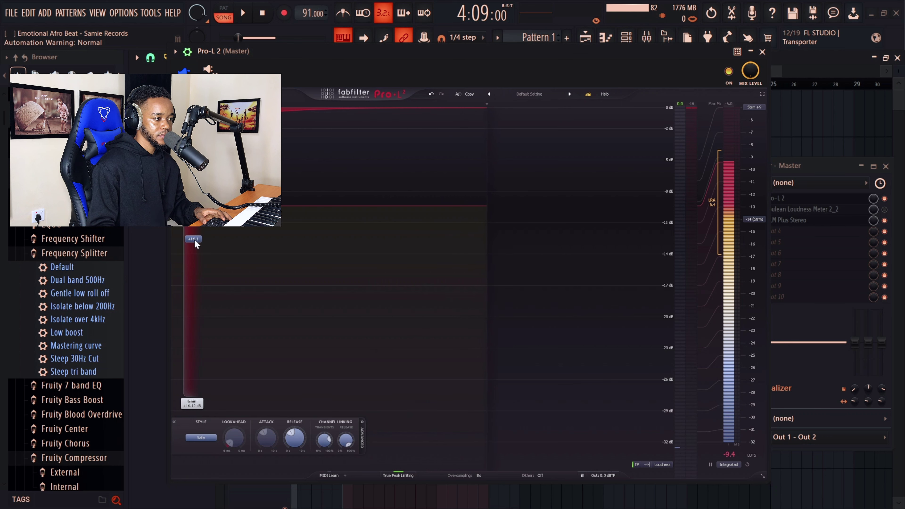
key("space")
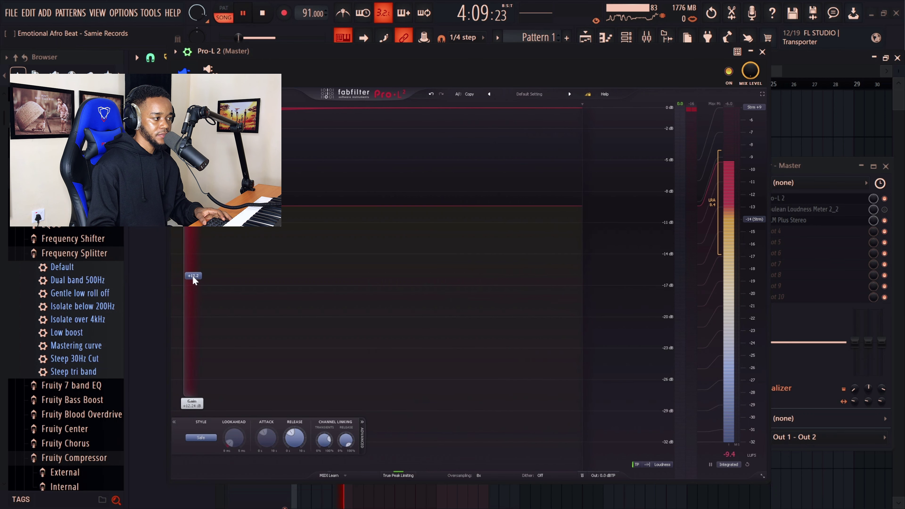
left_click_drag(193, 276, 194, 302)
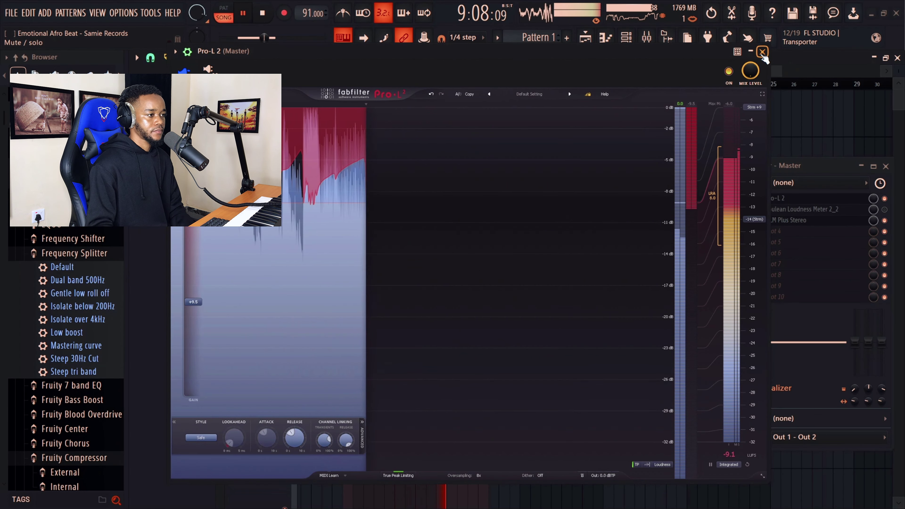
left_click(763, 53)
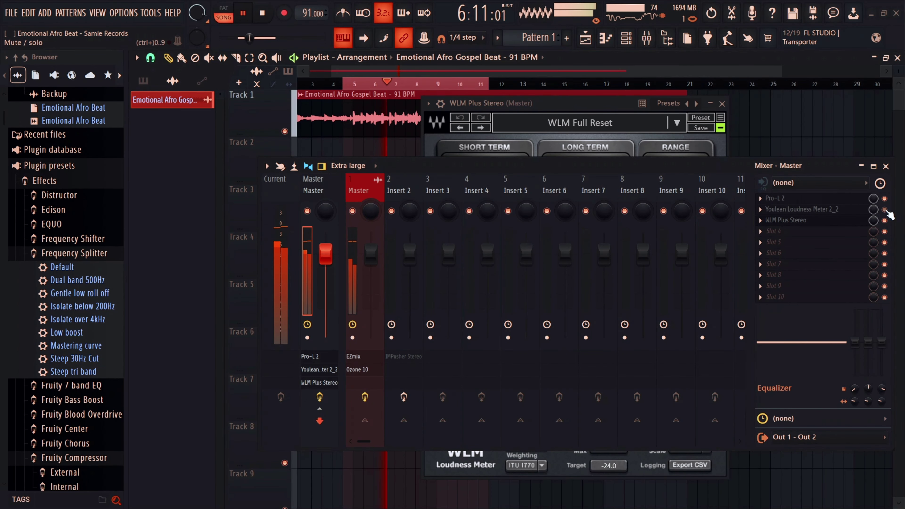
- Measure the louder loop on Youlean Loudness Meter 2, closing its window and stopping playback
left_click(802, 209)
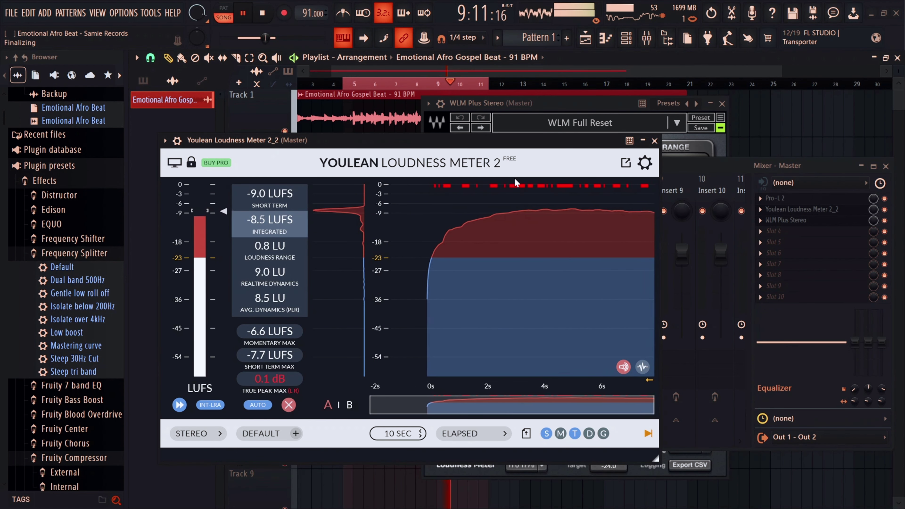
left_click(655, 140)
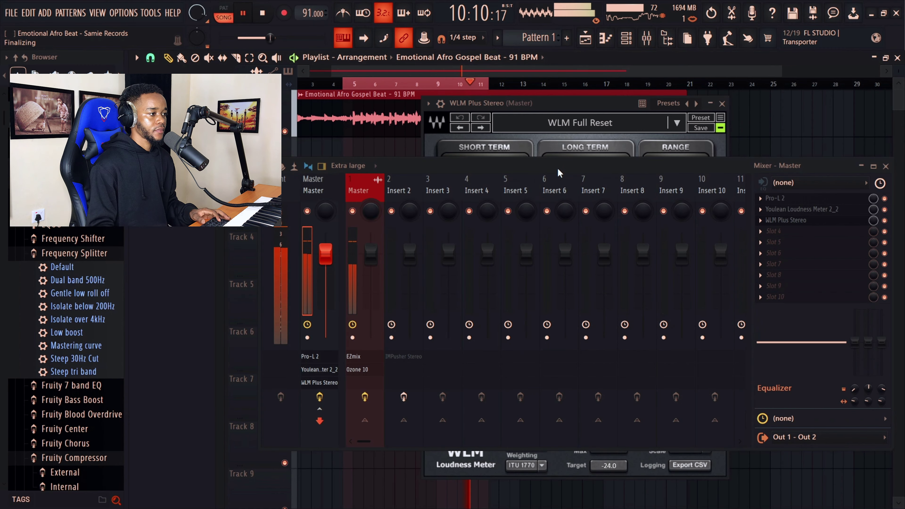
key("space")
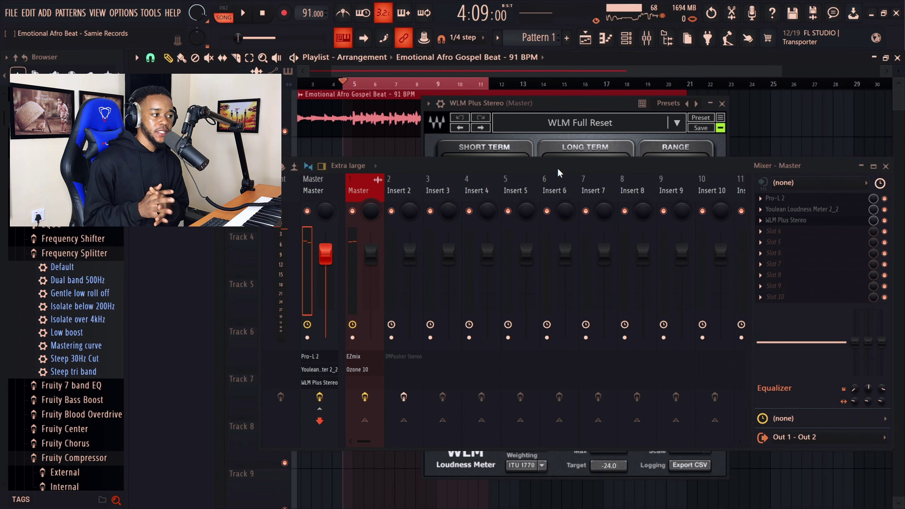
- Shift the mixer window aside and play the loop with the mastering effects bypassed and enabled to compare the sound
left_click_drag(520, 168, 482, 168)
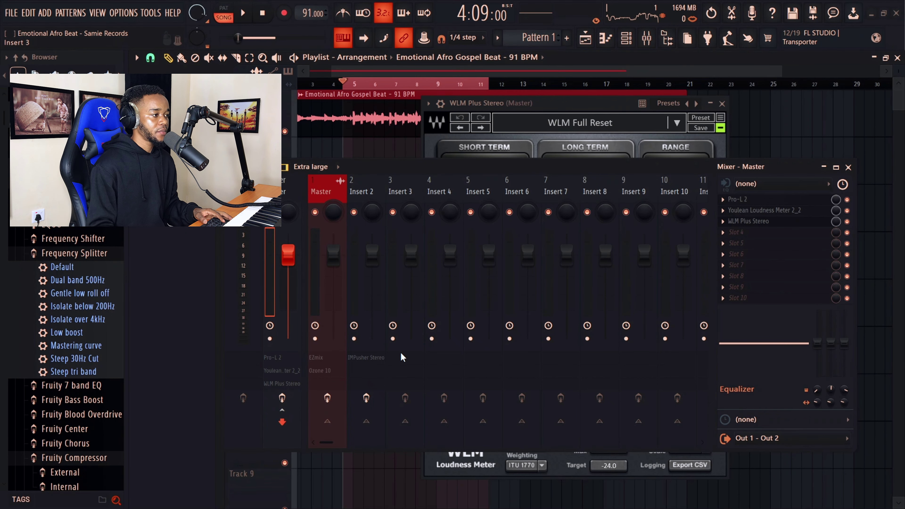
key("space")
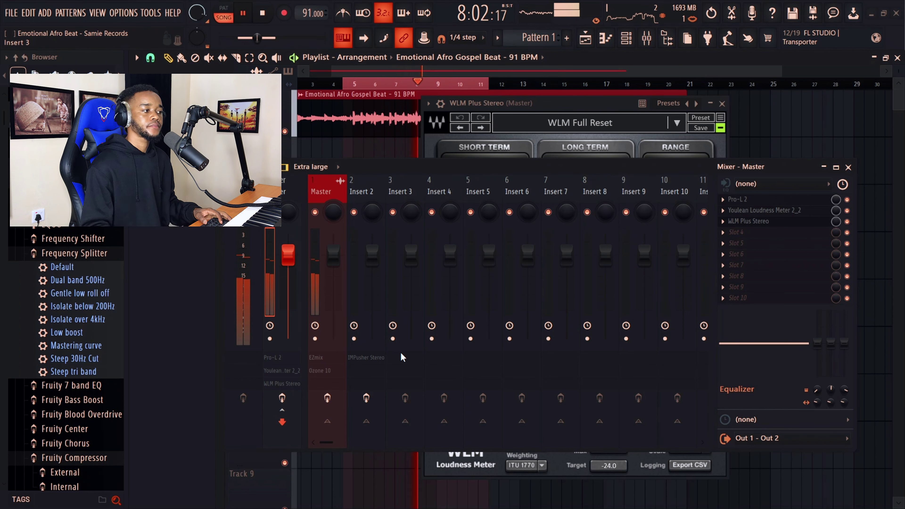
key("space")
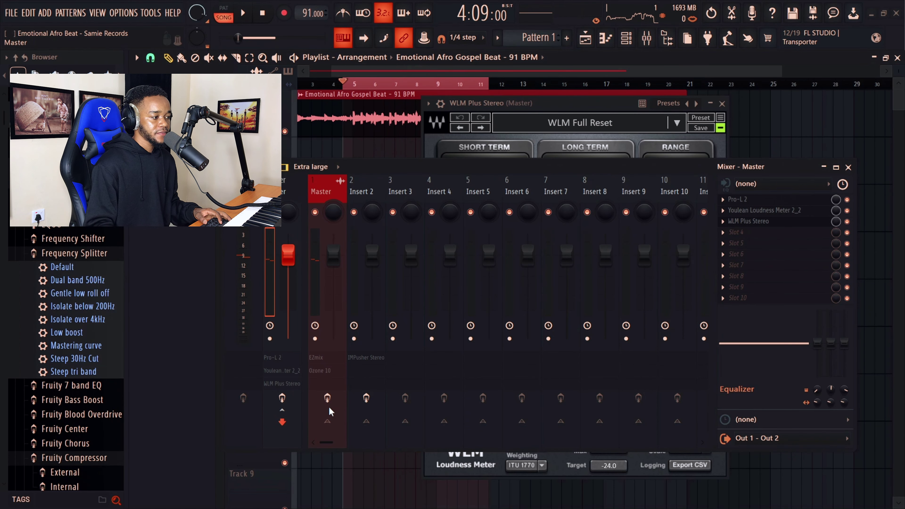
key("space")
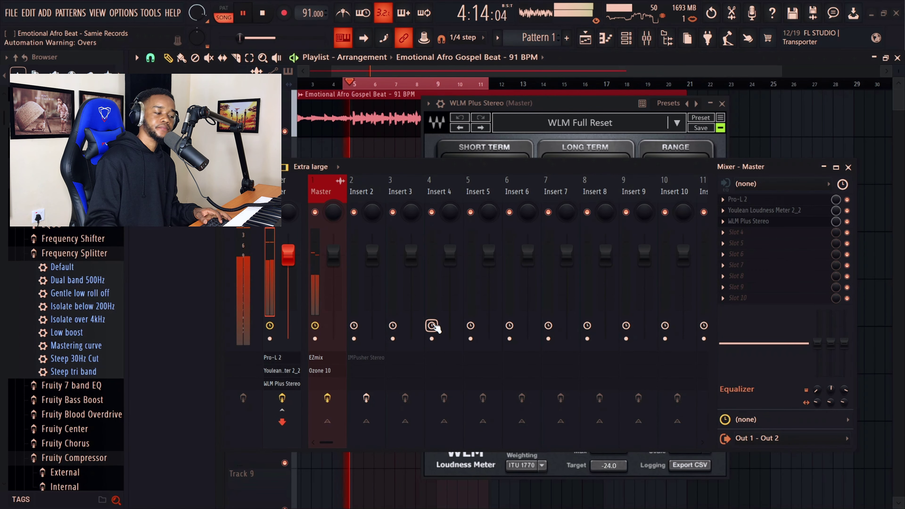
- Measure the mastered loop's short-term and long-term loudness on the WLM Plus meter during playback, and close its window
left_click(578, 112)
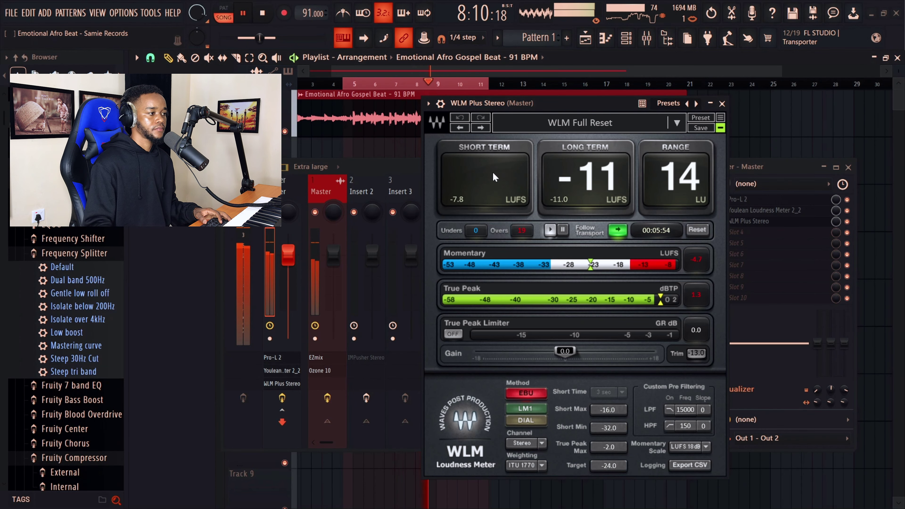
key("space")
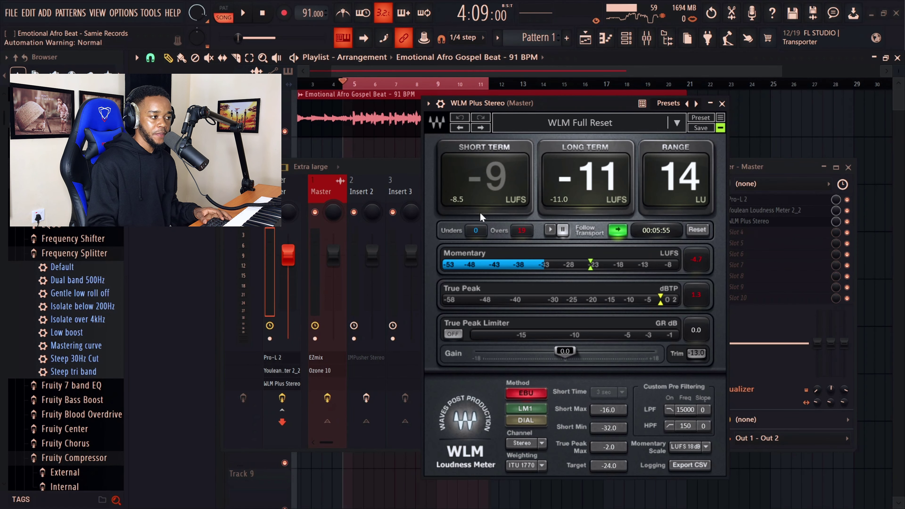
key("space")
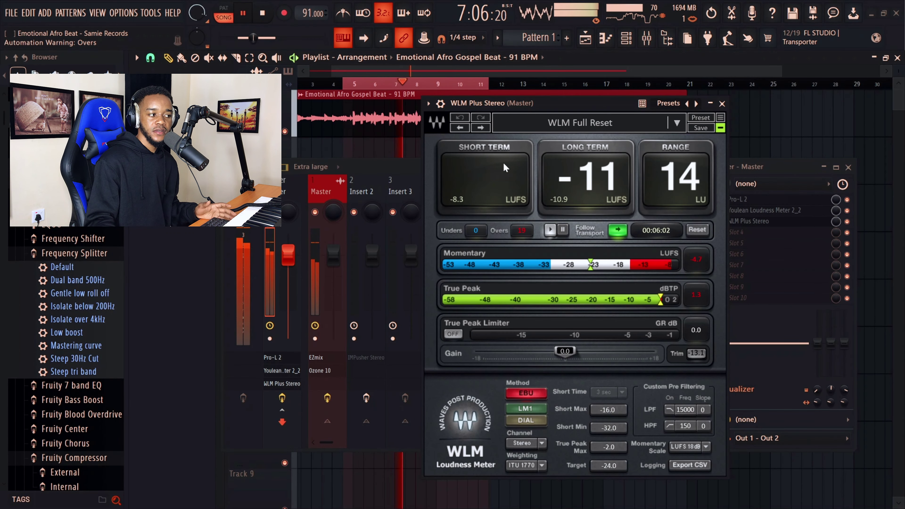
key("space")
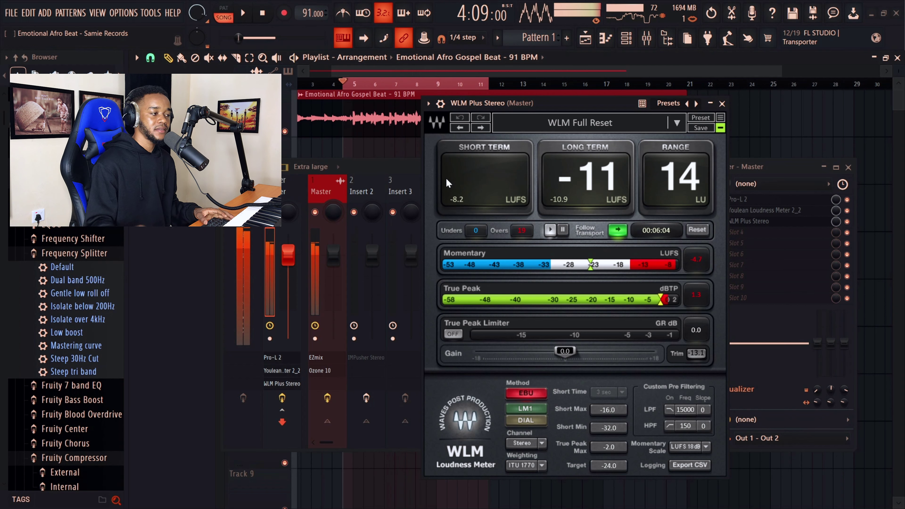
left_click(722, 104)
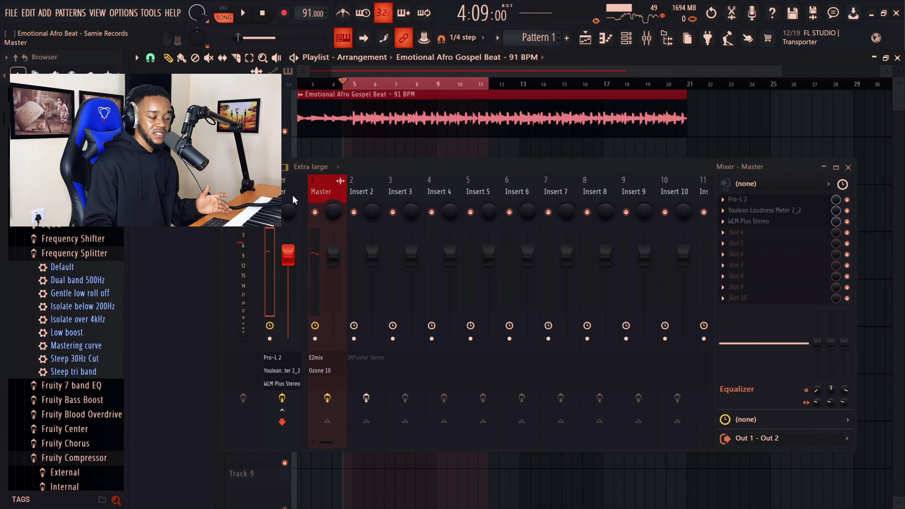
- Route the beat's audio clip to Insert 2 with its IMPusher effect enabled, and select the main master track with Pro-L 2 bypassed
left_click(366, 398)
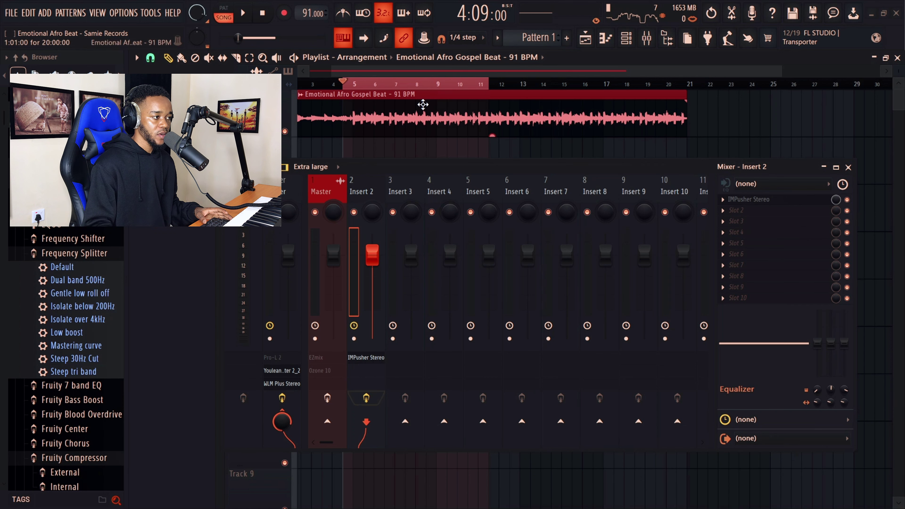
double_click(414, 112)
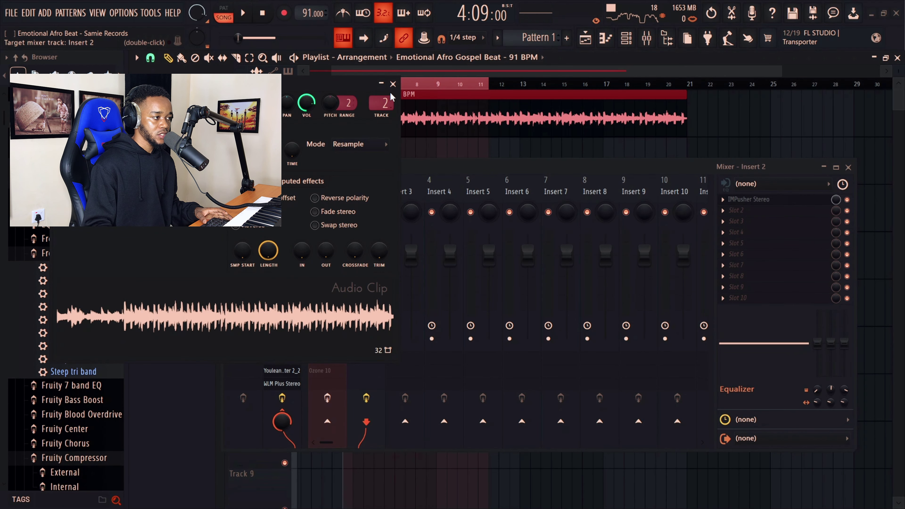
left_click(393, 83)
left_click(291, 191)
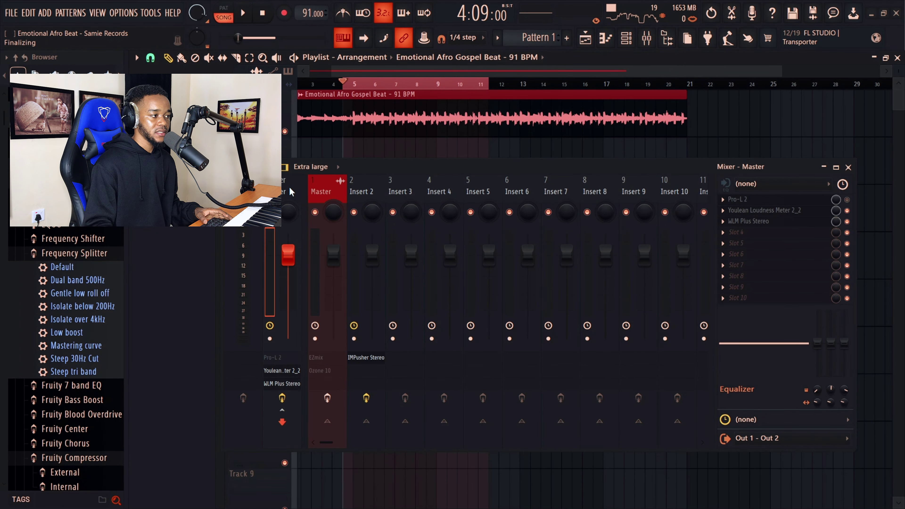
- Play the Insert 2 version and measure its loudness on the WLM Plus meter, closing the meter window
key("space")
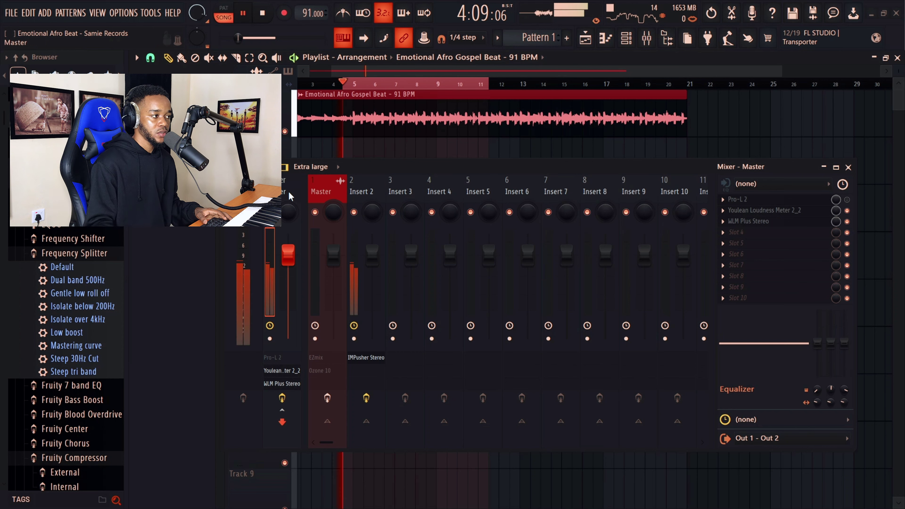
left_click(764, 223)
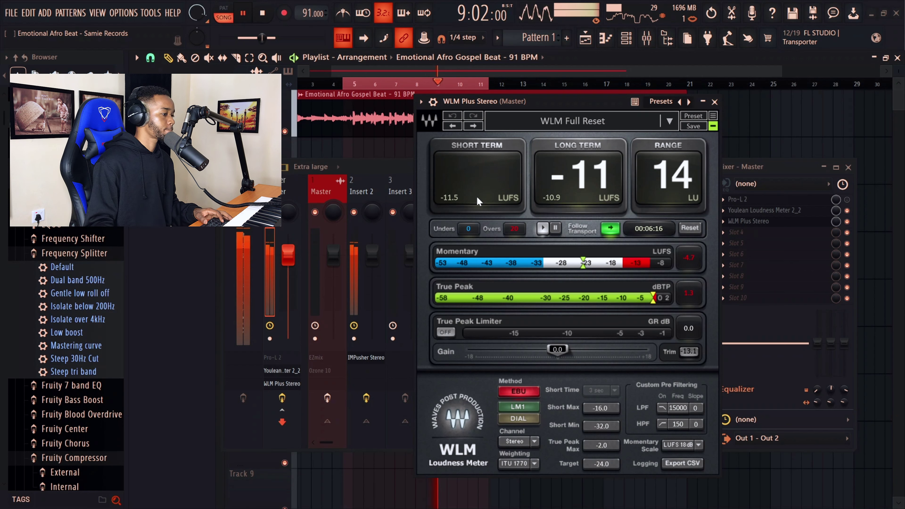
key("space")
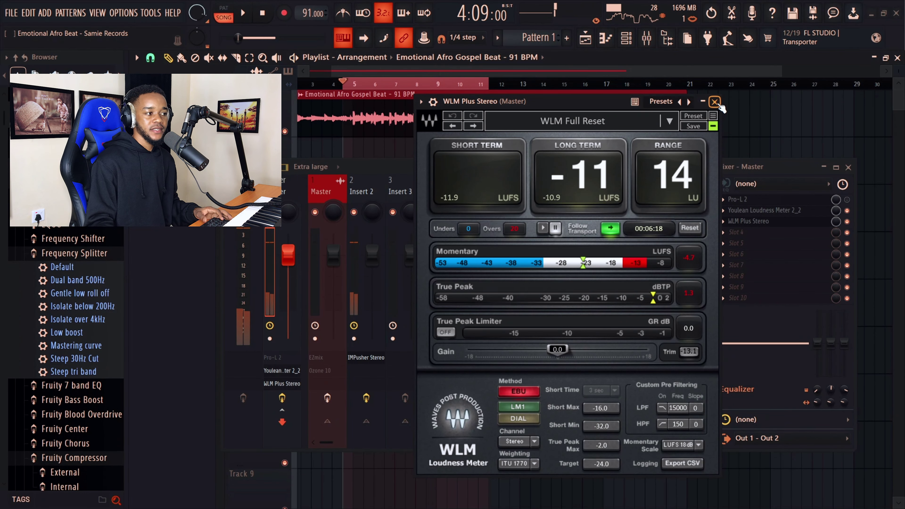
left_click(720, 105)
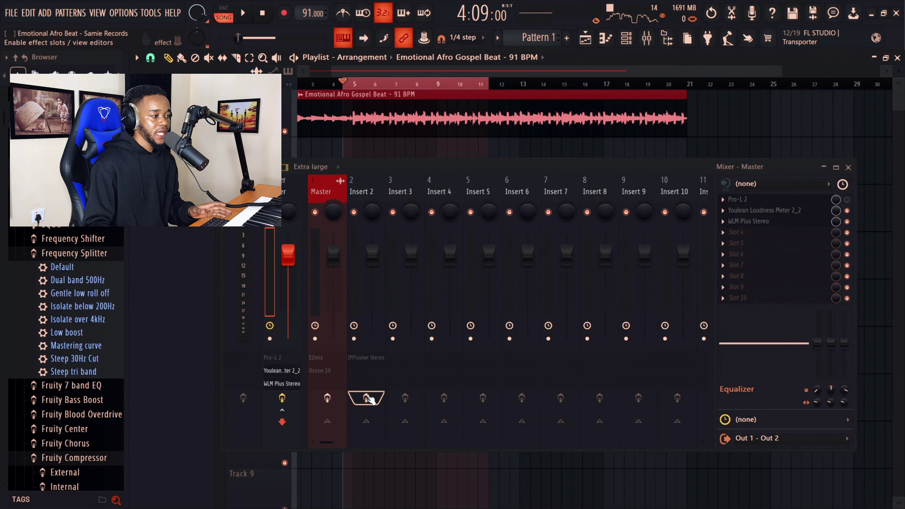
- Route the audio clip back to mixer track 1 with its effects enabled, and re-enable Pro-L 2 on the main master
left_click(334, 335)
left_click(335, 399)
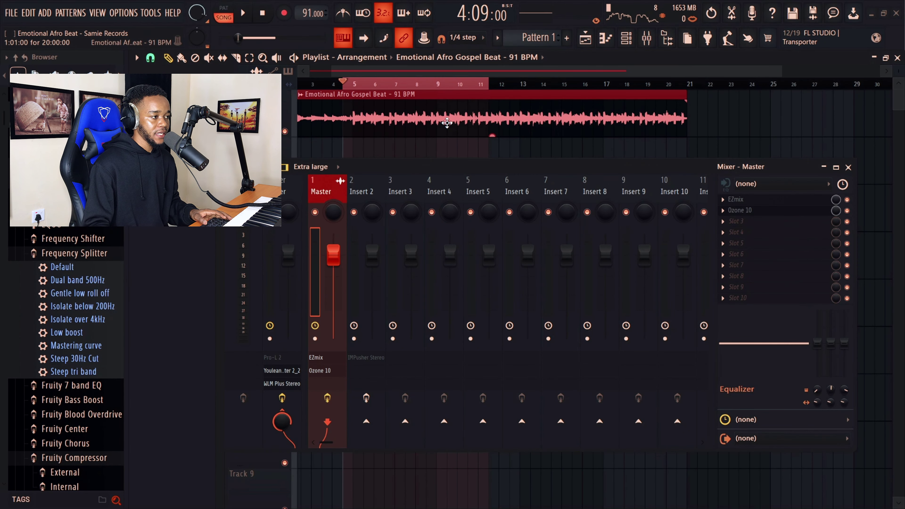
double_click(452, 110)
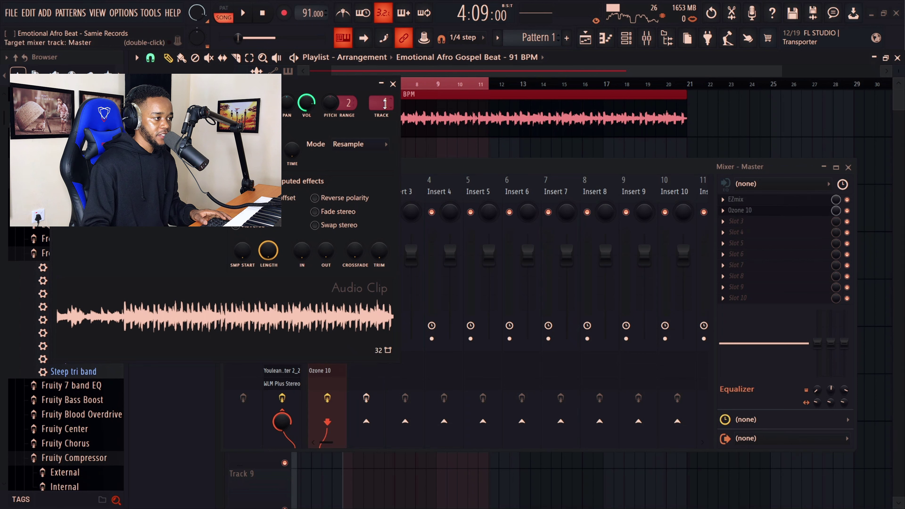
left_click(393, 84)
left_click(323, 207)
left_click(278, 196)
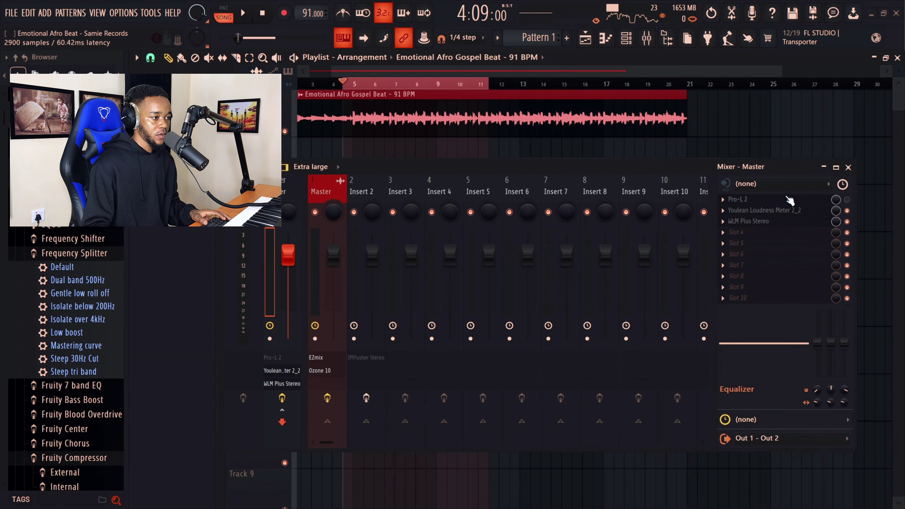
left_click(848, 200)
- Add the TR5 One mastering processor to mixer track 1's empty slot after Ozone 10
left_click(326, 189)
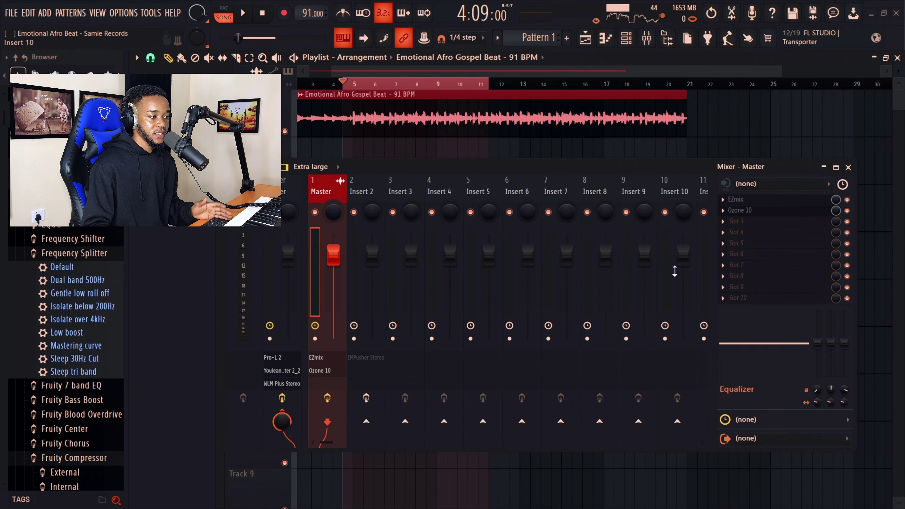
right_click(782, 226)
type("one")
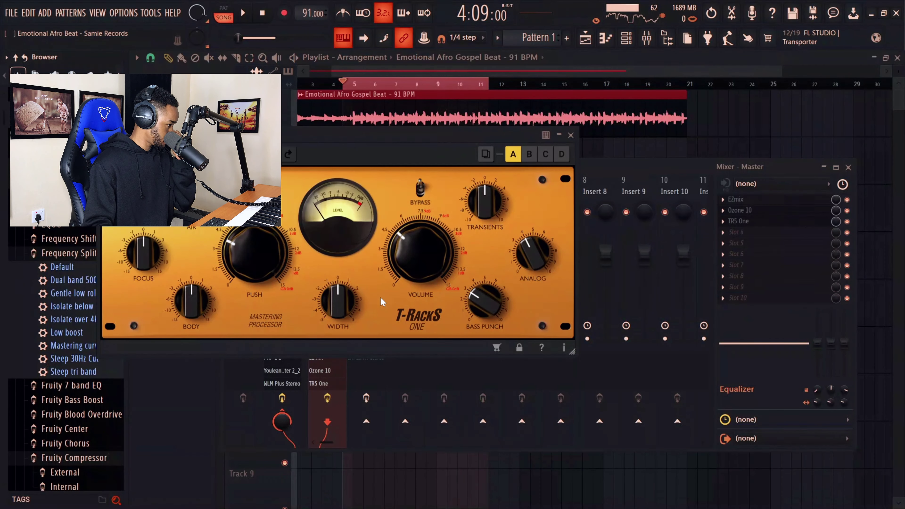
- Turn TR5 One's Volume, Push and Analog down to their minimum and raise Bass Punch past 6.4, with its window moved into clear view
left_click_drag(413, 264, 402, 356)
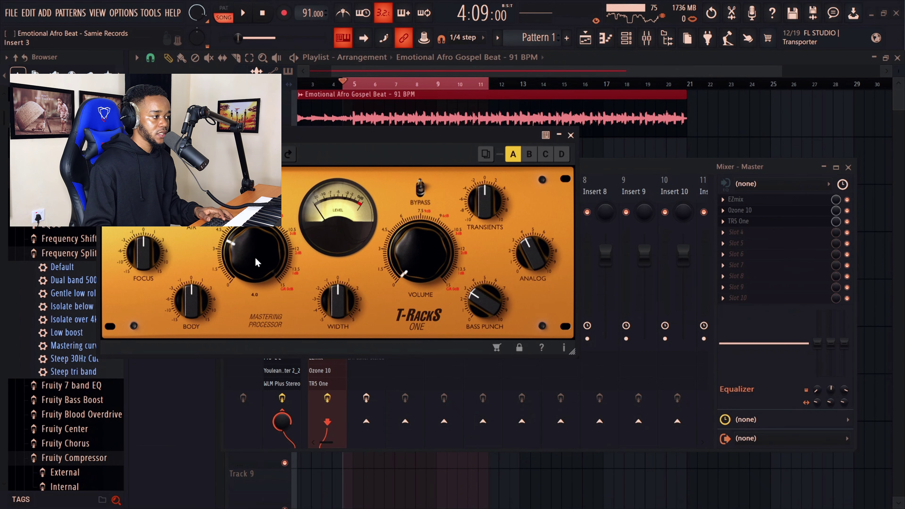
left_click_drag(533, 251, 352, 266)
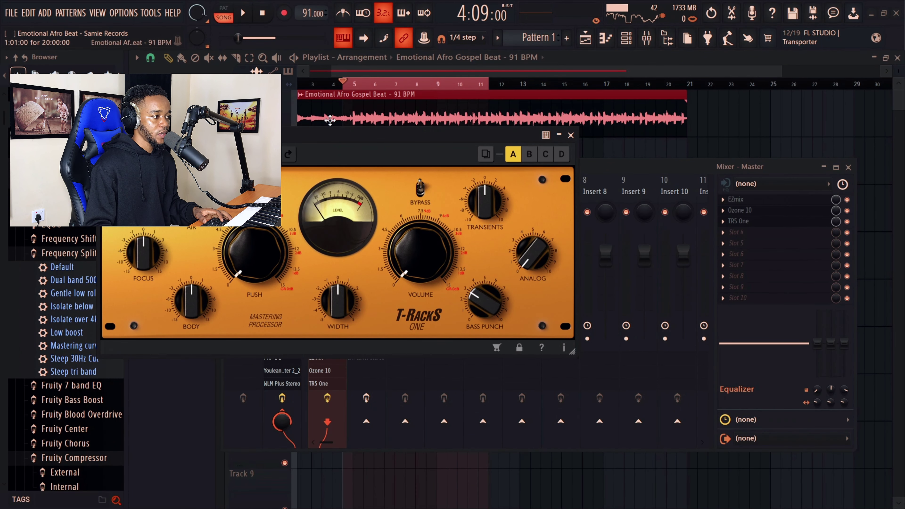
left_click_drag(355, 200, 612, 221)
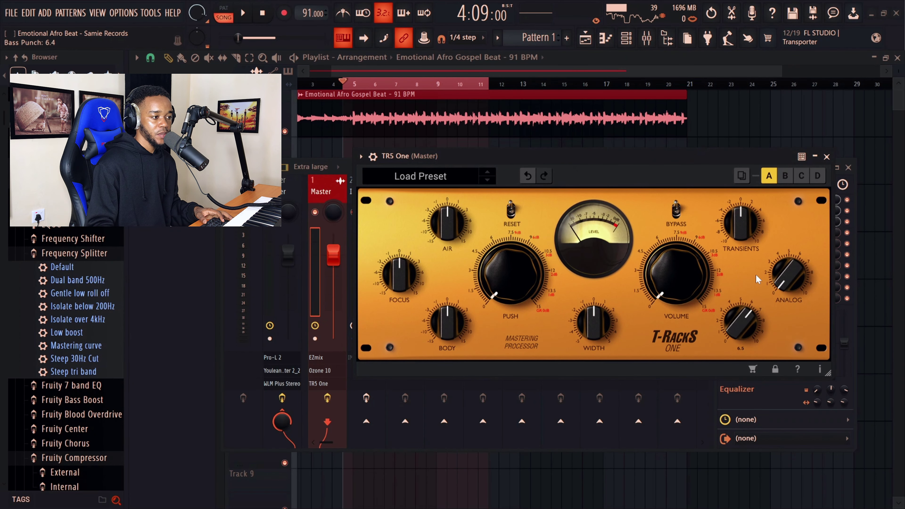
left_click_drag(756, 274, 761, 264)
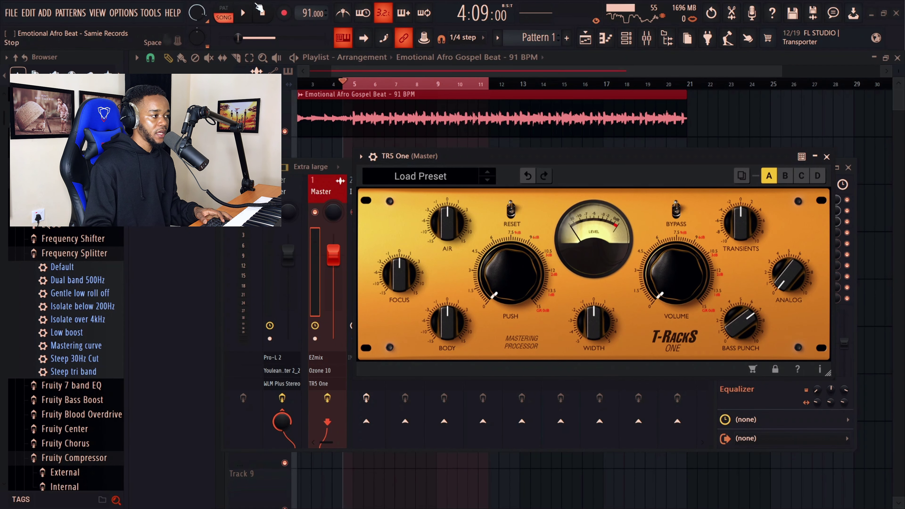
- Play the beat and compare the sound with TR5 One bypassed and active, closing the plugin window
left_click(244, 14)
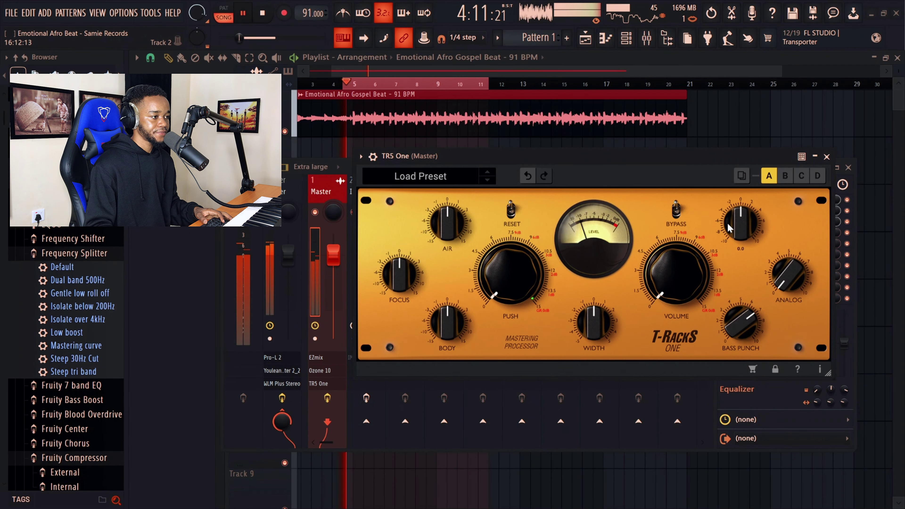
left_click(676, 211)
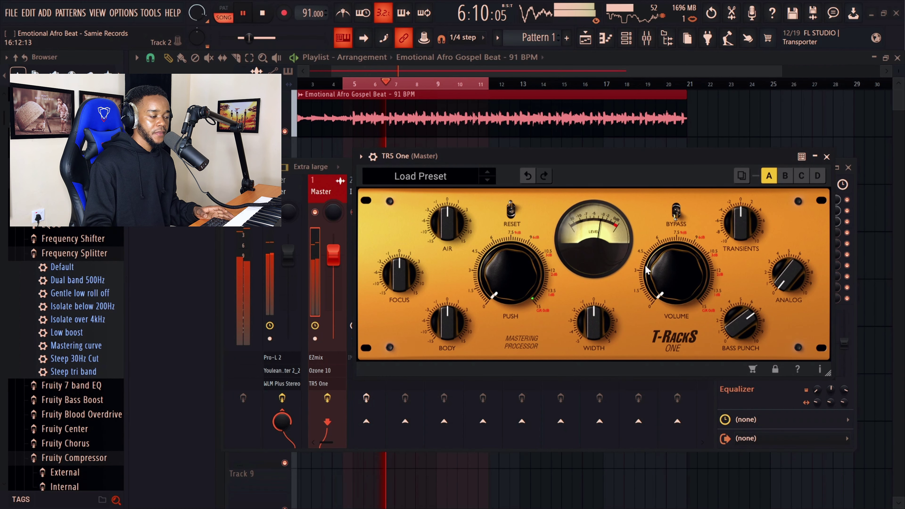
left_click(676, 214)
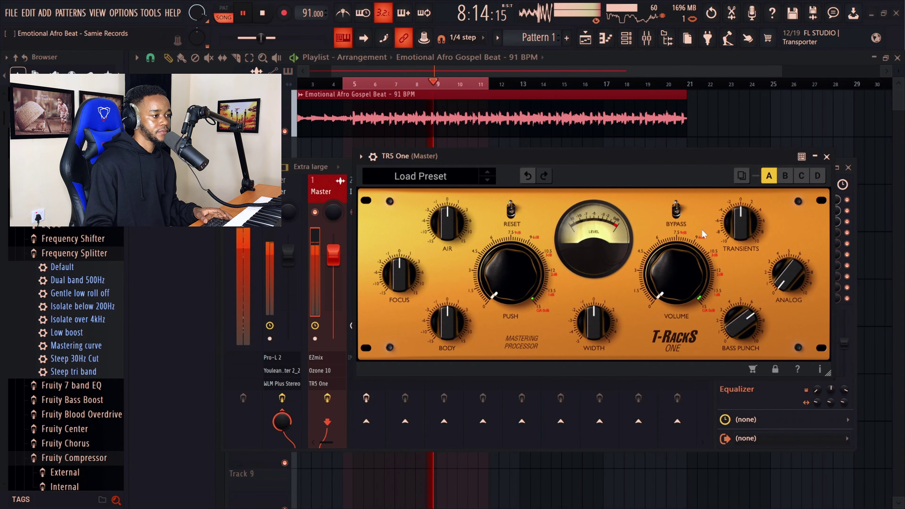
mouse_move(756, 318)
left_click(827, 157)
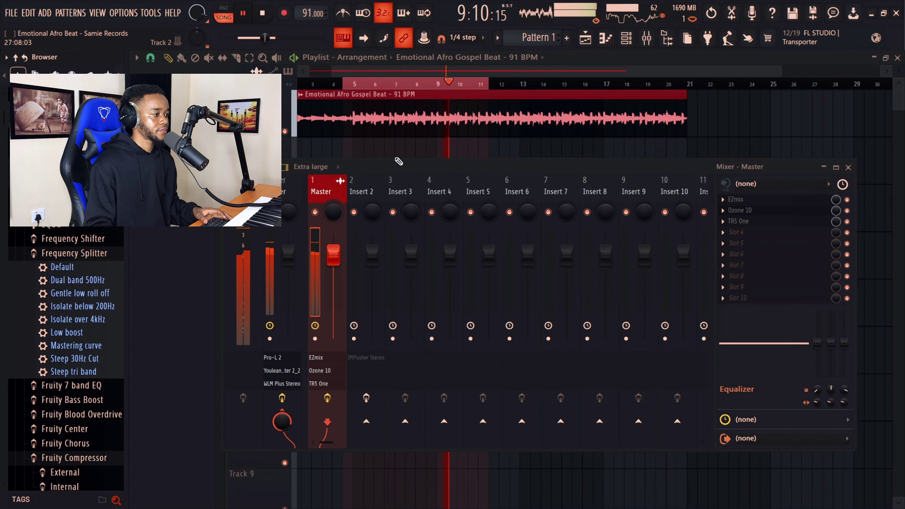
- Check the processed beat's loudness on the main master's WLM Plus meter, closing the meter and stopping playback
left_click(288, 193)
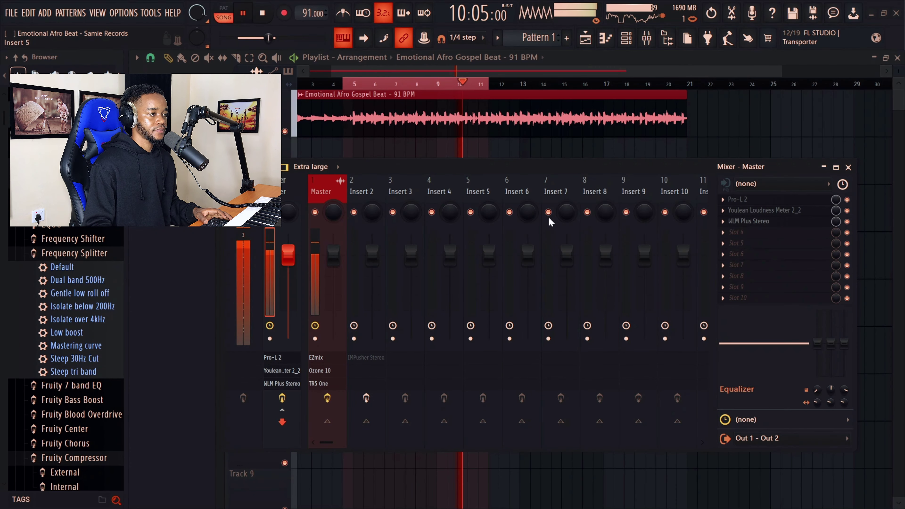
left_click(749, 221)
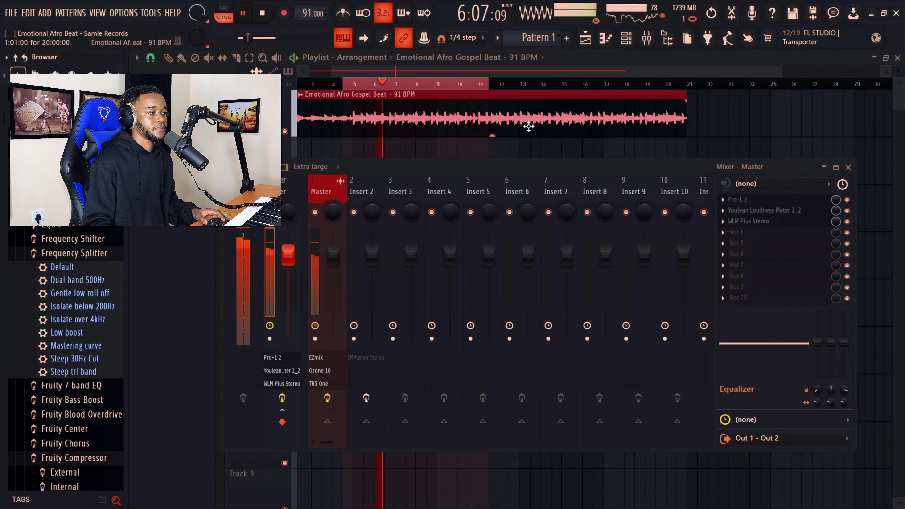
left_click(715, 102)
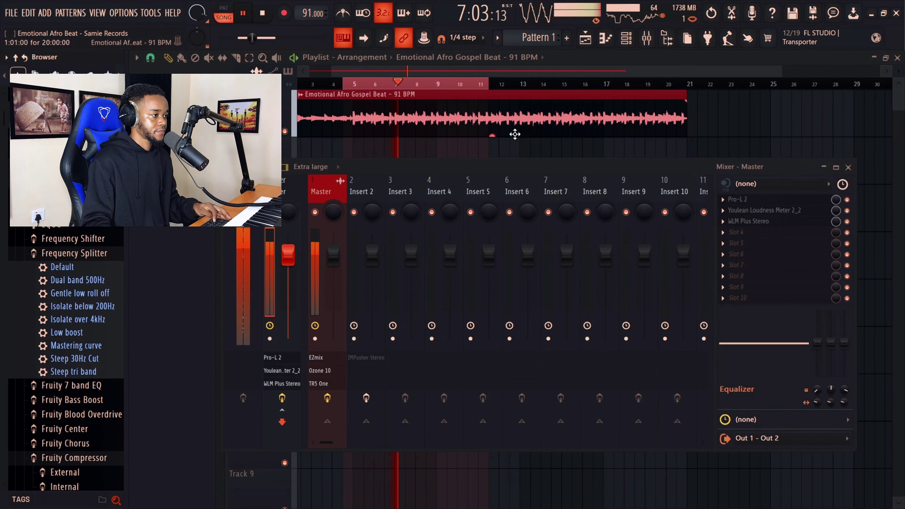
key("space")
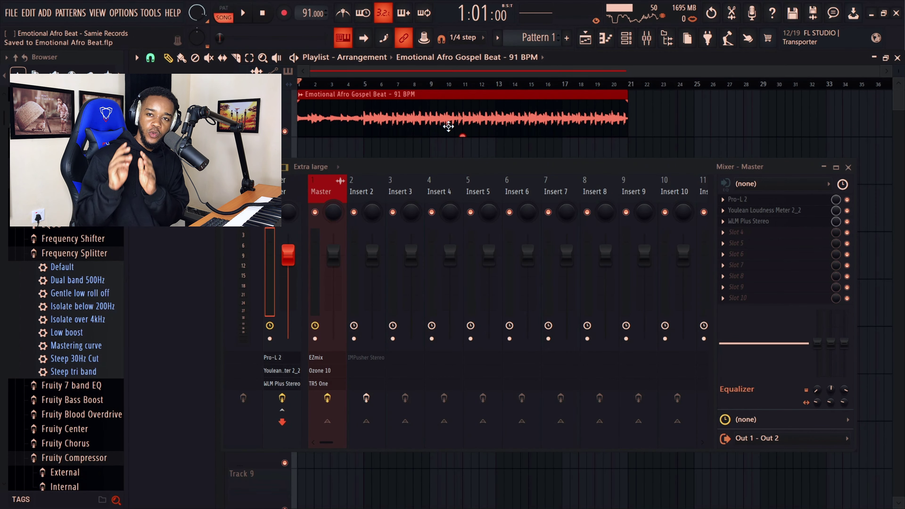